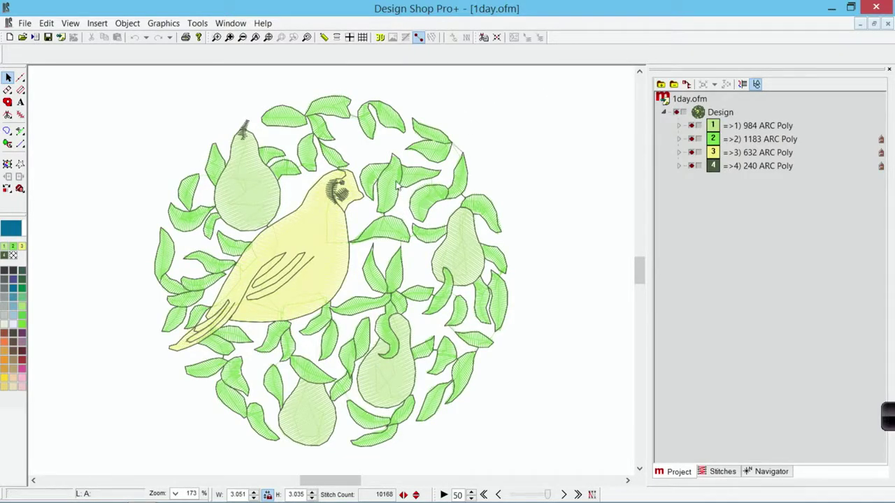
Show the pear-and-bird design as realistic 3D TrueView stitches
{"action": "left_click", "coordinate": [379, 37]}
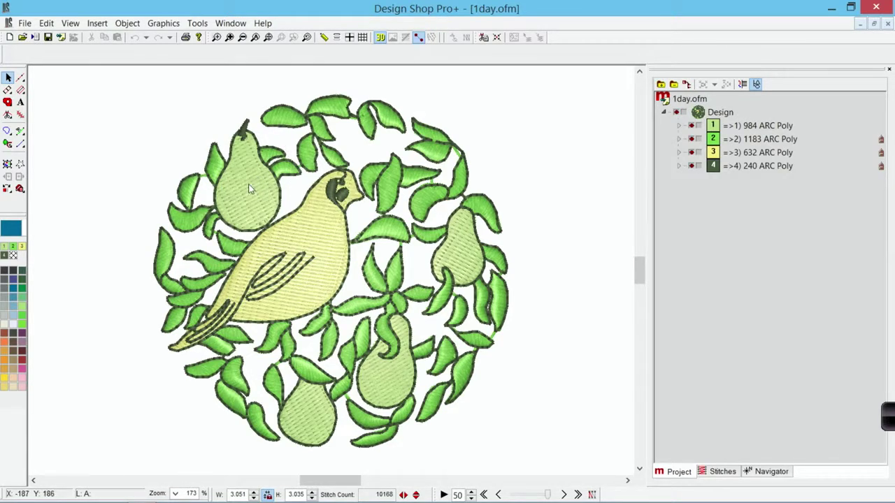
{"action": "left_click", "coordinate": [231, 23]}
Switch to Project5 and review the MELCO lettering's Top Stitching properties without changing them
{"action": "left_click", "coordinate": [188, 154]}
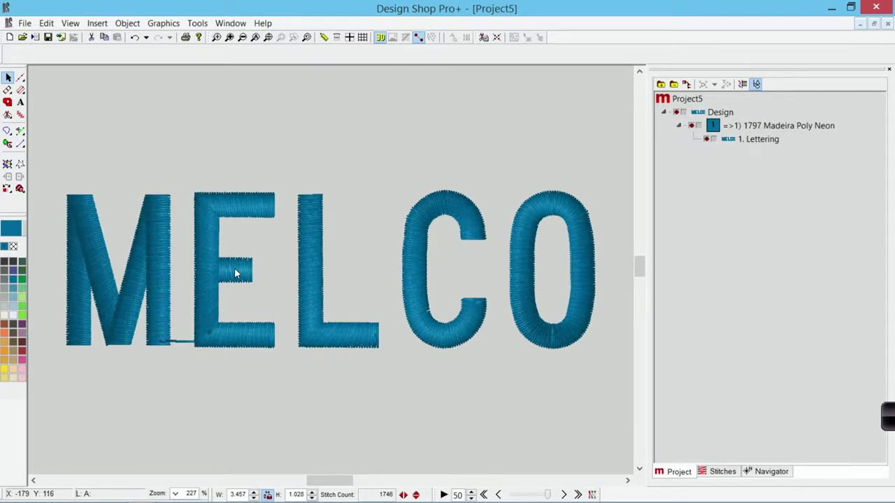
{"action": "left_click", "coordinate": [314, 241]}
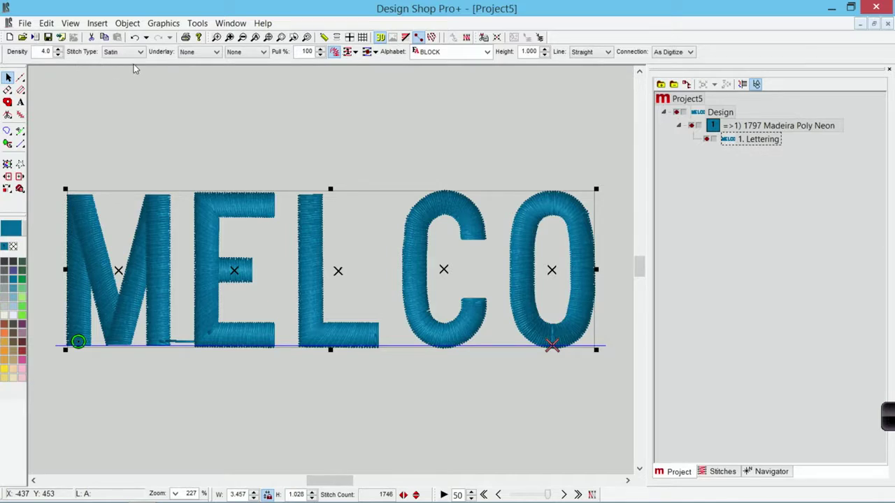
{"action": "right_click", "coordinate": [359, 206]}
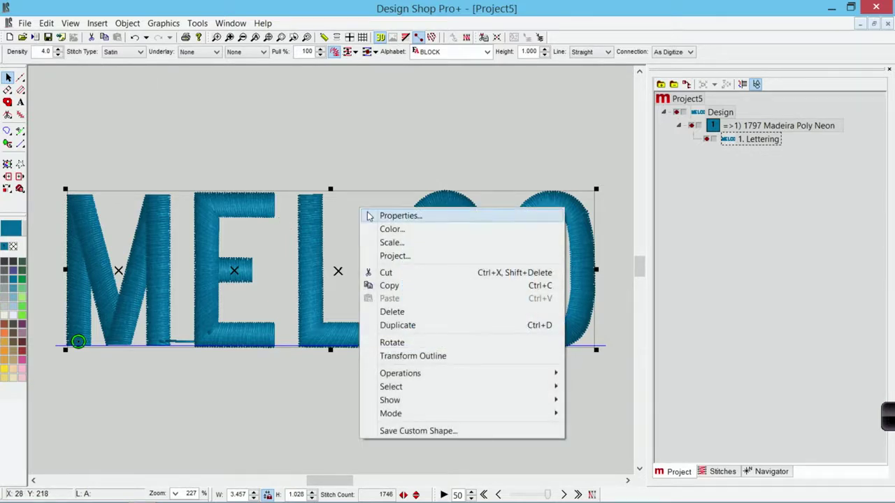
{"action": "left_click", "coordinate": [369, 215]}
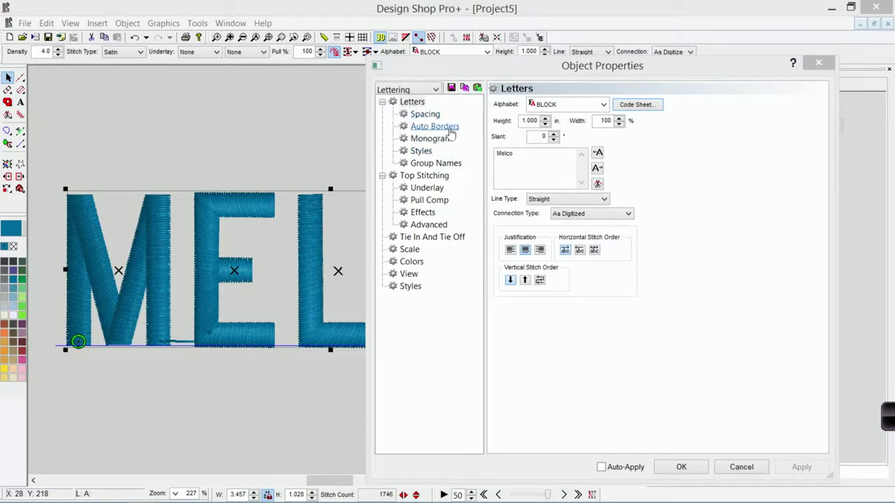
{"action": "left_click", "coordinate": [434, 176]}
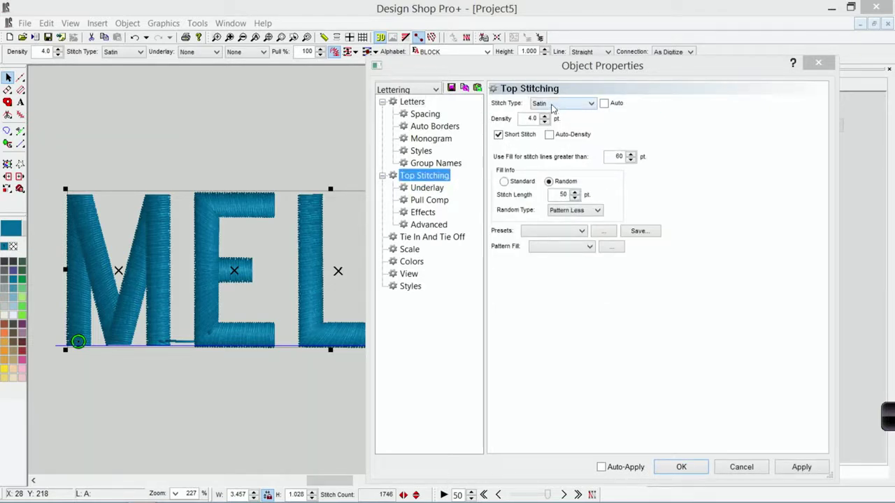
{"action": "left_click", "coordinate": [818, 63]}
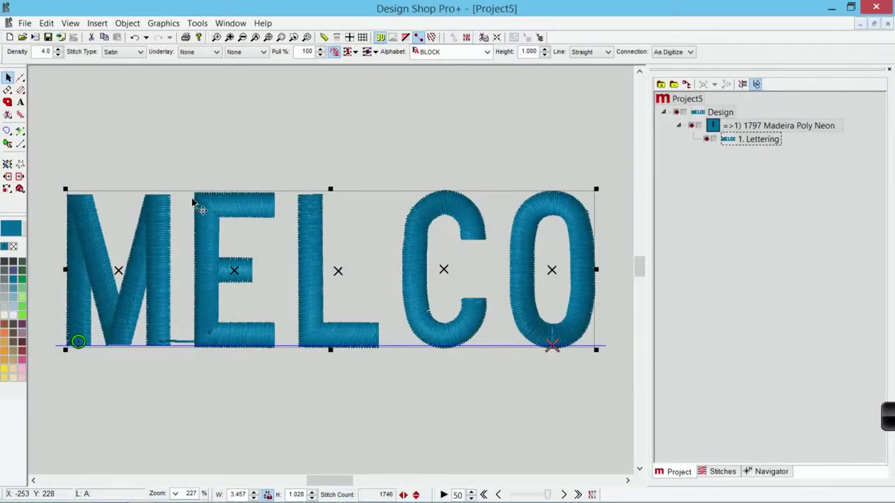
{"action": "left_click", "coordinate": [380, 37]}
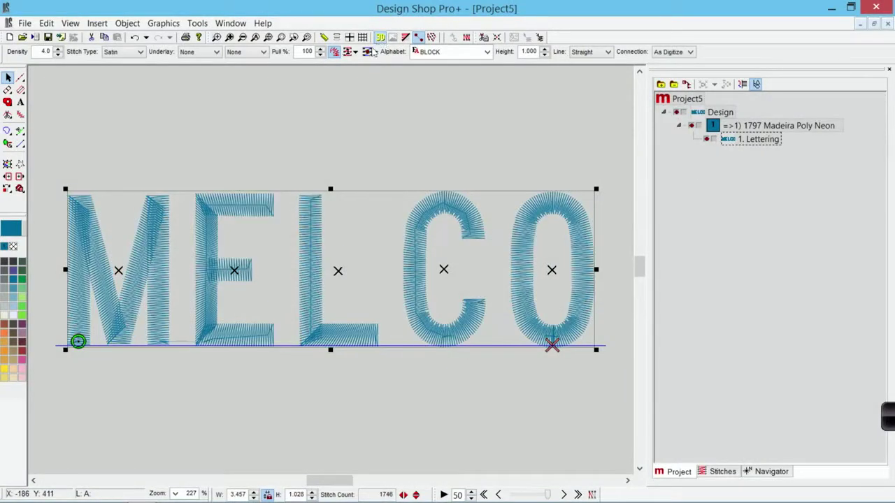
Zoom into the M and E to inspect satin directions, then fit the lettering and restore 3D view
{"action": "left_click", "coordinate": [216, 38]}
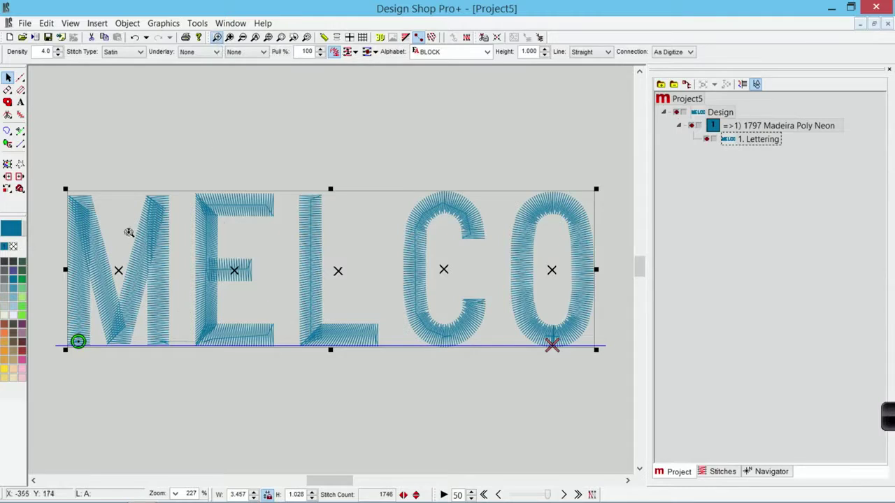
{"action": "left_click_drag", "start_coordinate": [84, 188], "coordinate": [219, 366]}
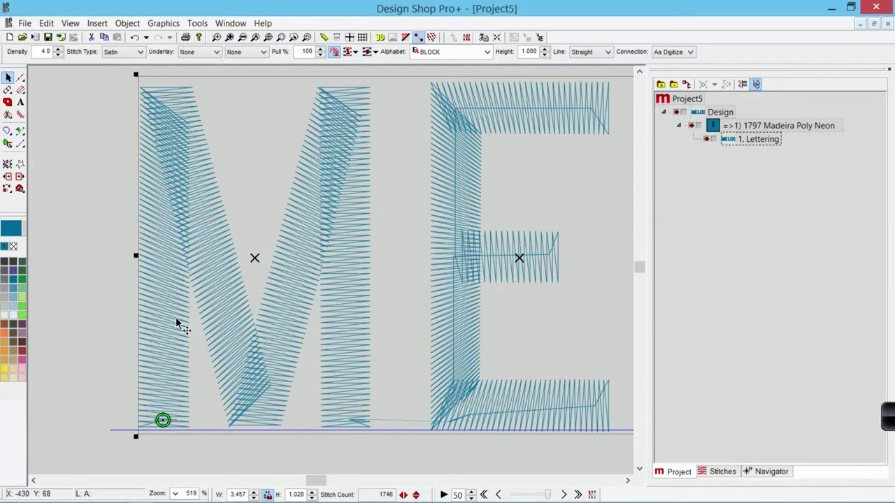
{"action": "scroll", "coordinate": [174, 325], "scroll_direction": "right", "scroll_amount": 15}
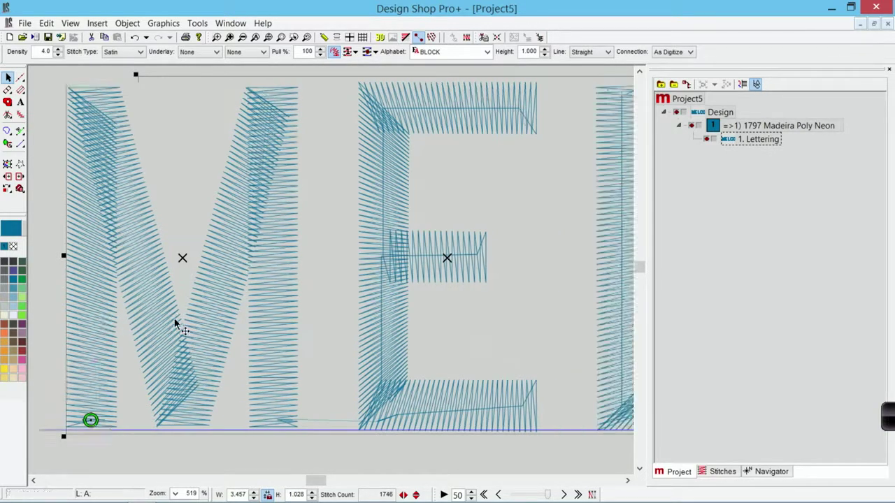
{"action": "scroll", "coordinate": [175, 325], "scroll_direction": "right", "scroll_amount": 8}
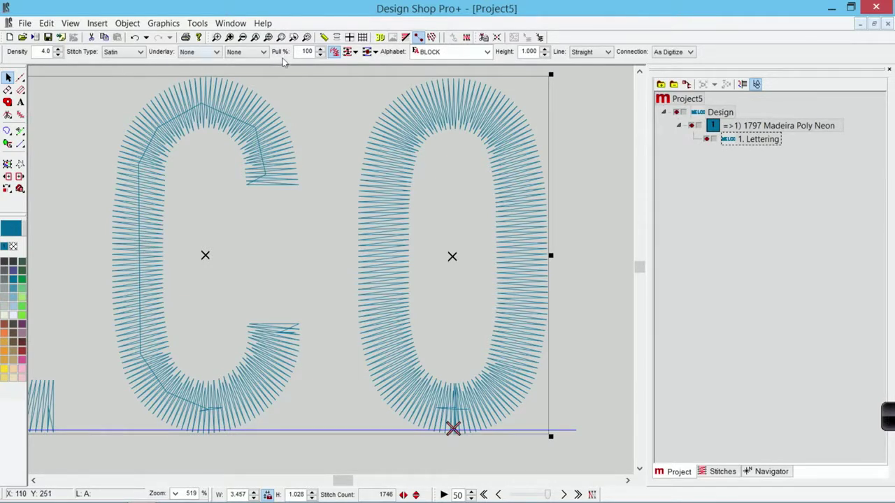
{"action": "left_click", "coordinate": [307, 40]}
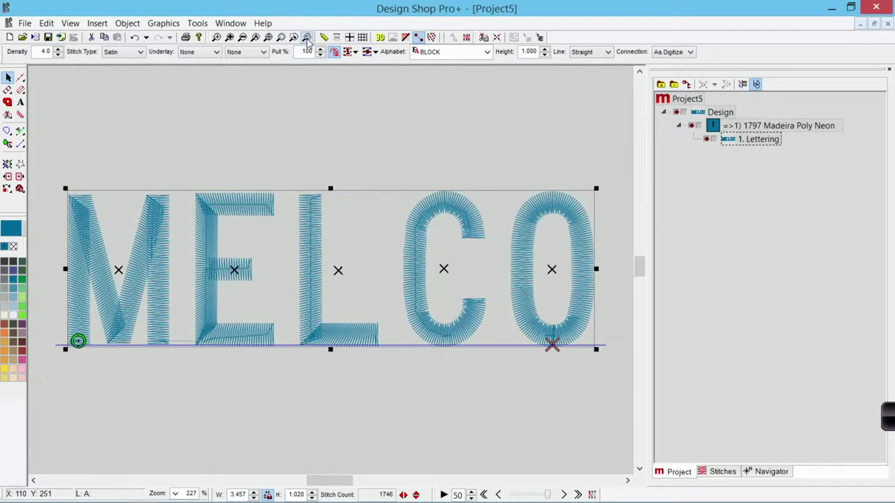
{"action": "left_click", "coordinate": [380, 39]}
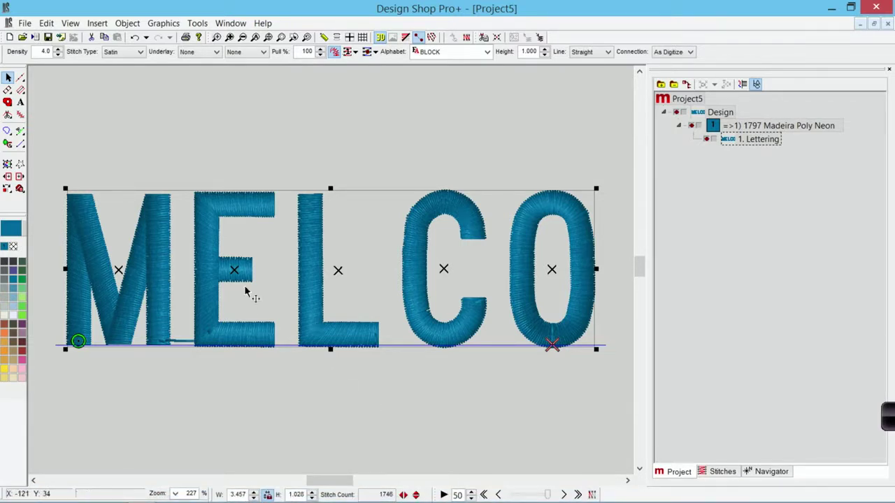
Change the MELCO lettering's stitch type to Fill
{"action": "left_click", "coordinate": [128, 56]}
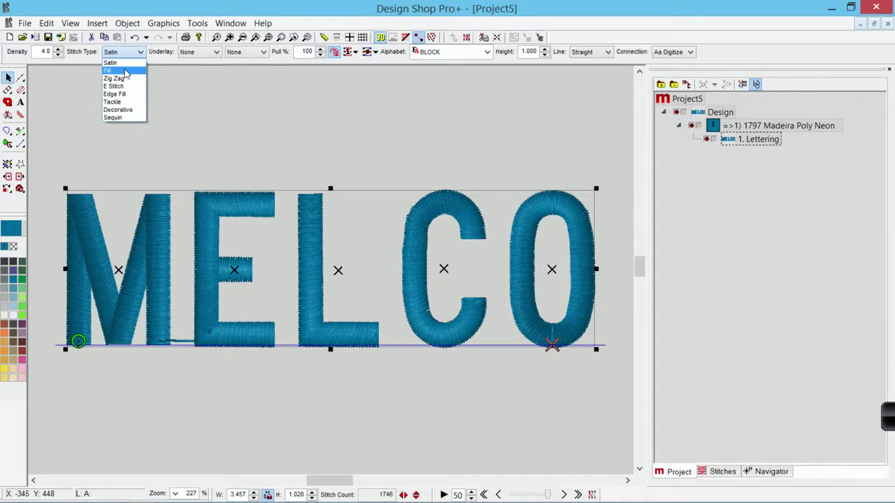
{"action": "left_click", "coordinate": [124, 71]}
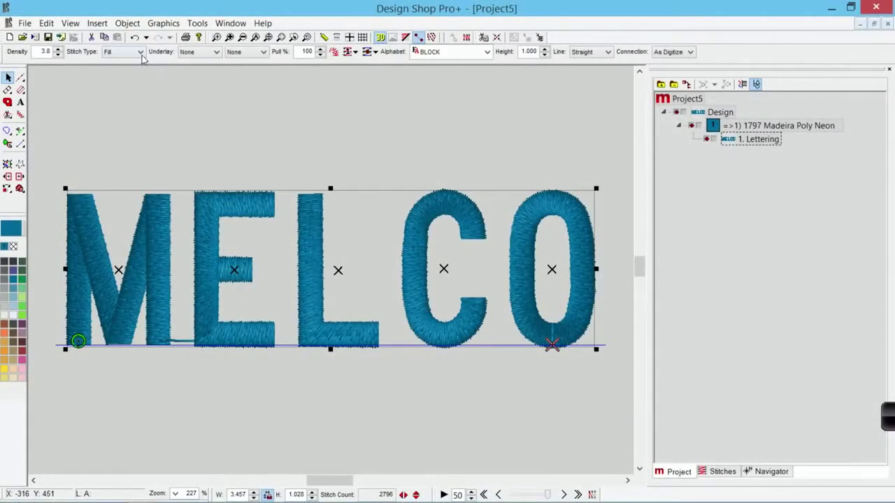
{"action": "left_click", "coordinate": [229, 23]}
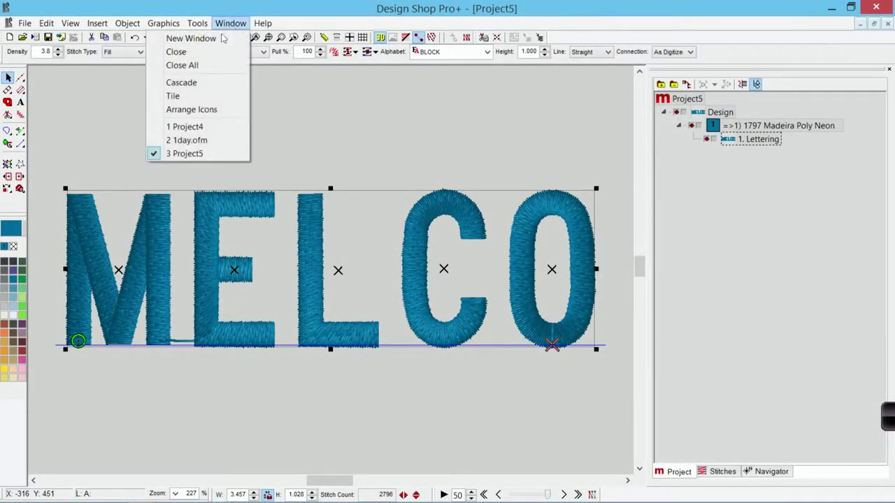
{"action": "left_click", "coordinate": [210, 149]}
{"action": "left_click", "coordinate": [229, 23]}
{"action": "left_click", "coordinate": [207, 143]}
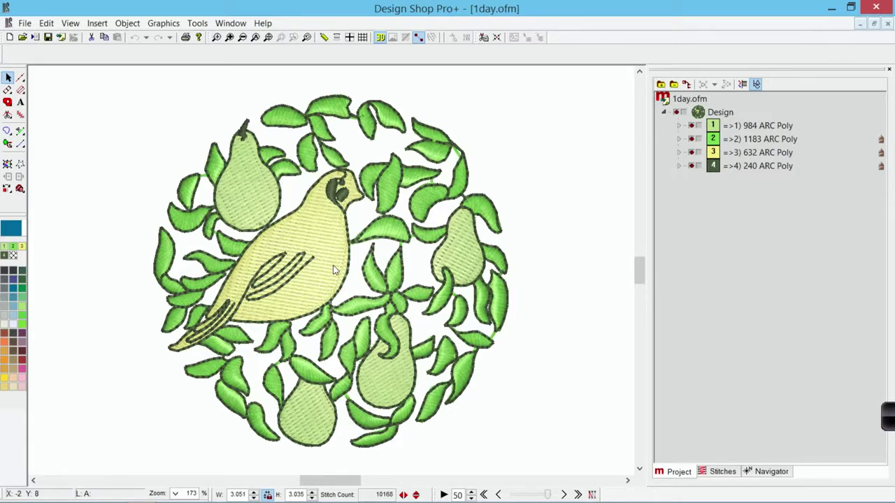
{"action": "left_click", "coordinate": [234, 24]}
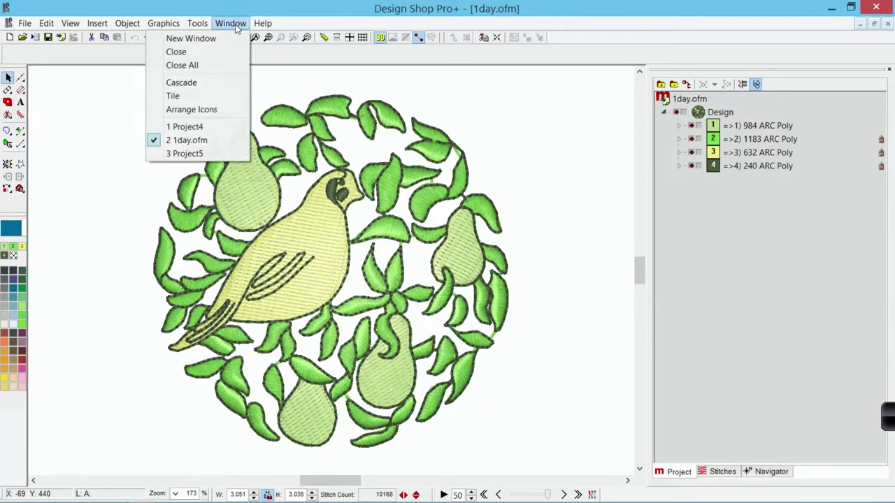
{"action": "left_click", "coordinate": [196, 153]}
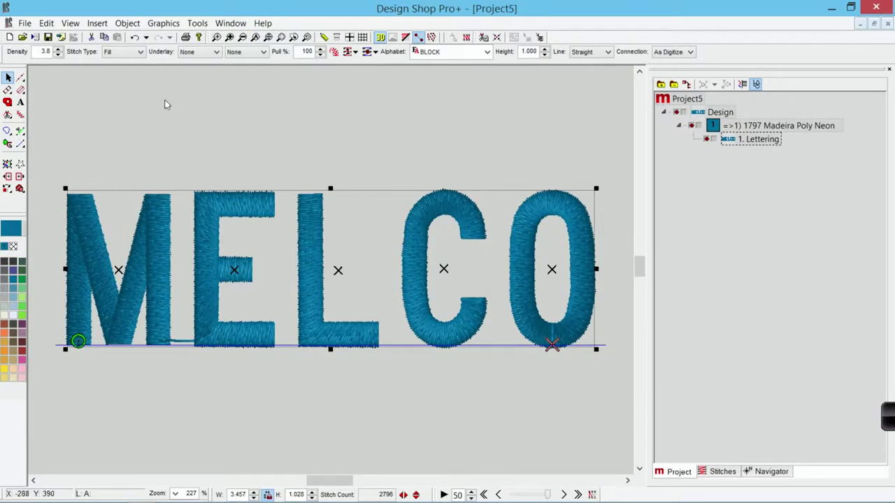
Try Zig Zag and E Stitch on the lettering, settling on Edge Fill at 1987 stitches
{"action": "left_click", "coordinate": [123, 53]}
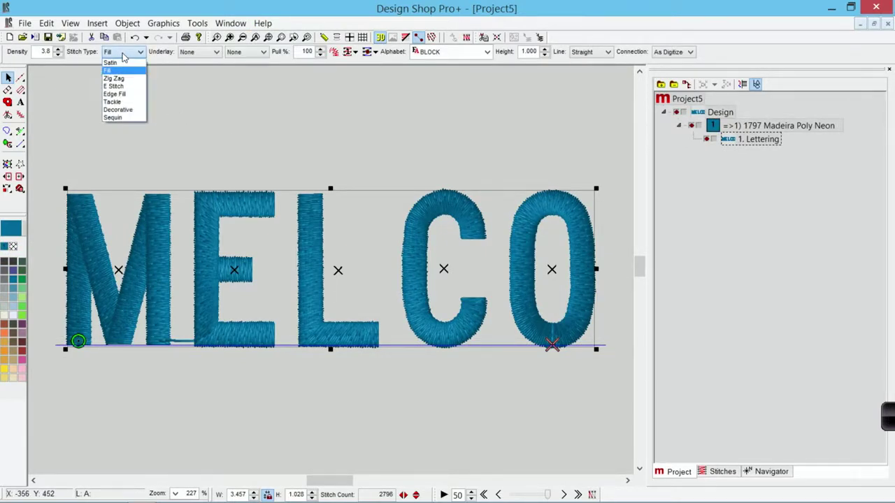
{"action": "left_click", "coordinate": [117, 78]}
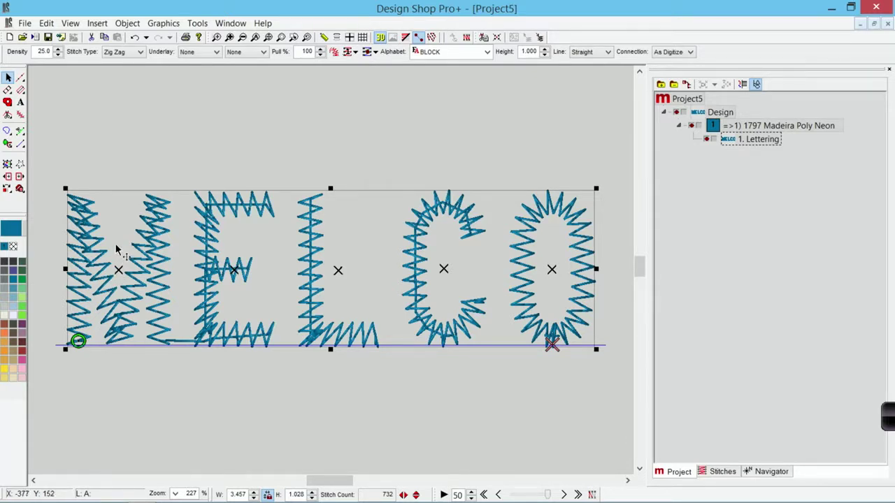
{"action": "left_click", "coordinate": [140, 53]}
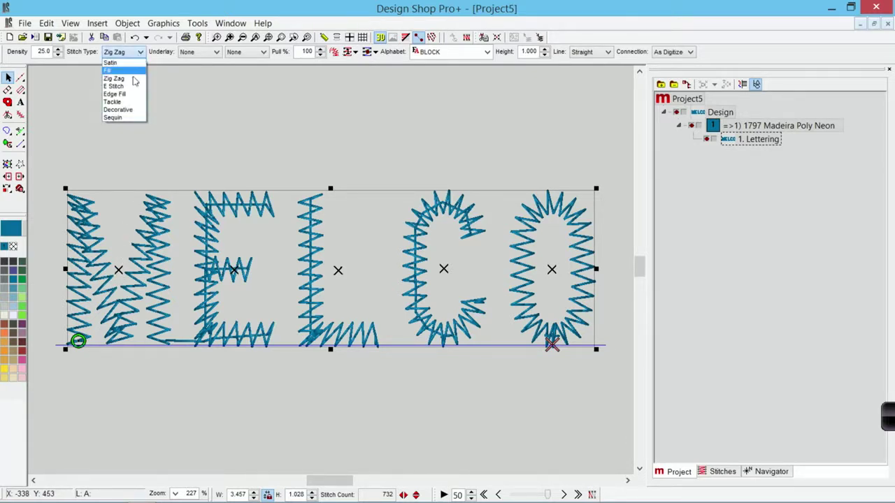
{"action": "left_click", "coordinate": [133, 84]}
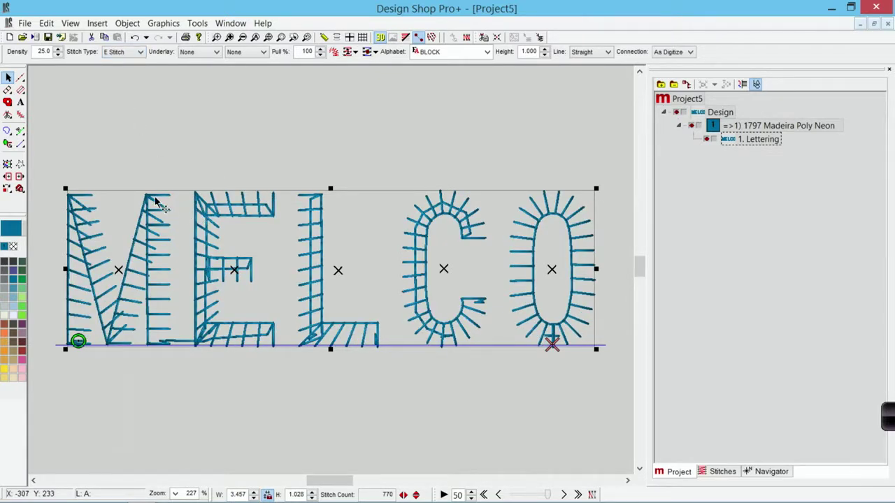
{"action": "left_click", "coordinate": [136, 55]}
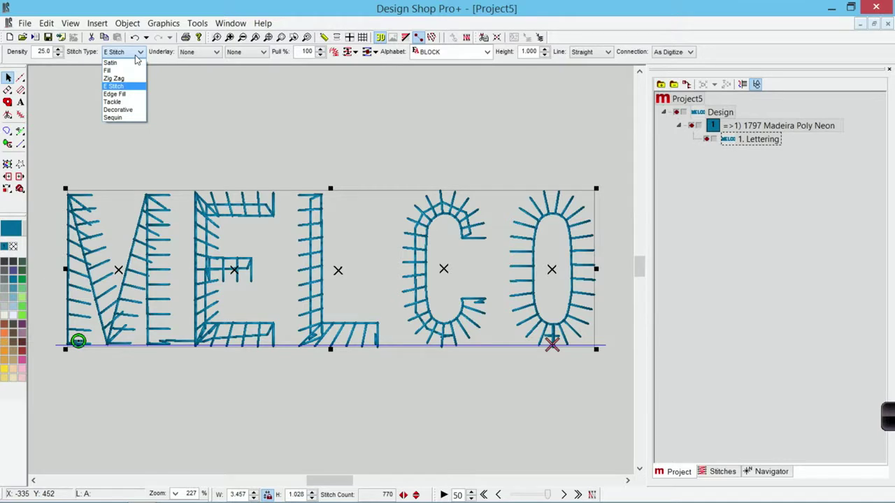
{"action": "left_click", "coordinate": [129, 96]}
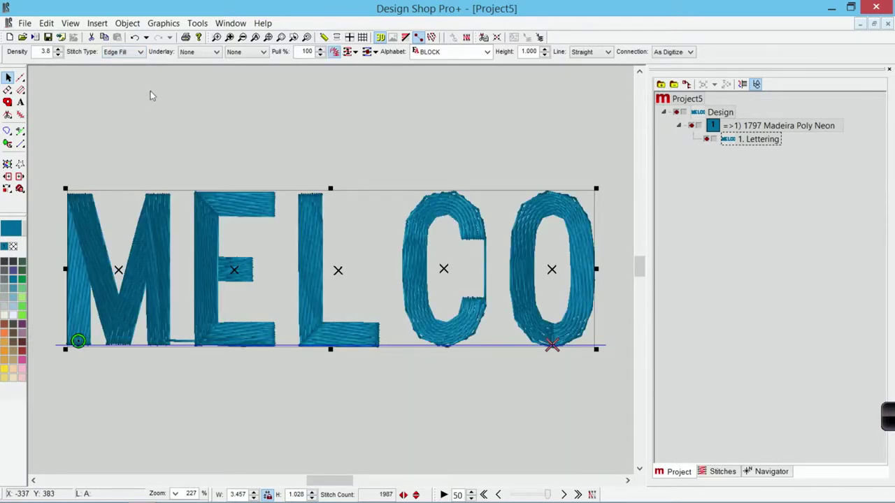
Zoom into E, L and C, show plain stitch lines, and scroll up to blank canvas
{"action": "left_click", "coordinate": [216, 38]}
{"action": "left_click_drag", "start_coordinate": [249, 161], "coordinate": [405, 373]}
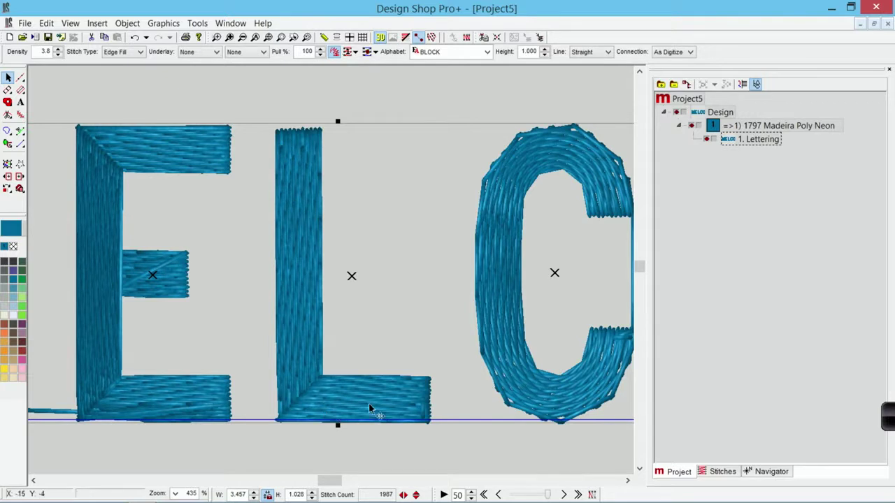
{"action": "left_click", "coordinate": [379, 37]}
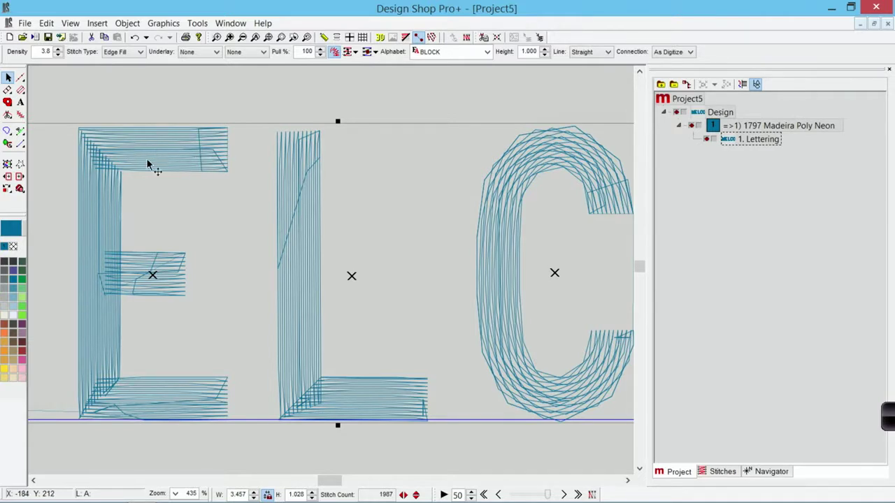
{"action": "scroll", "coordinate": [224, 161], "scroll_direction": "up", "scroll_amount": 6}
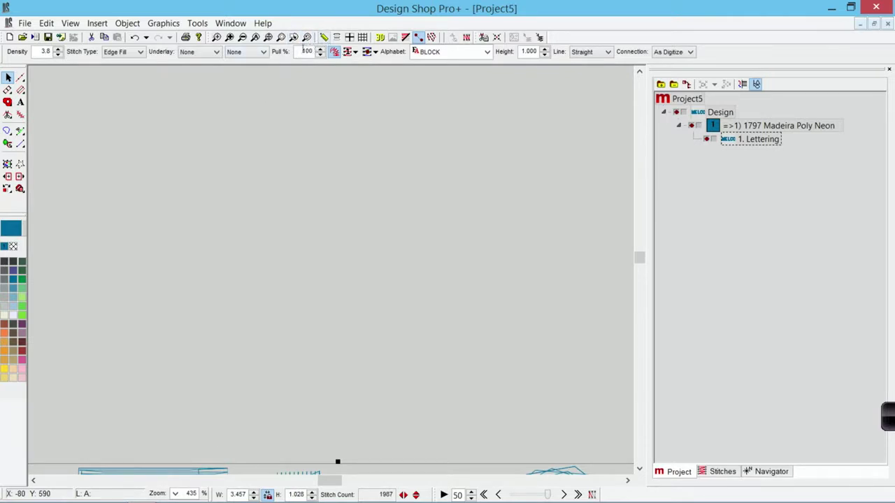
Draw the wavy top rail of a new satin column with two curve points
{"action": "left_click", "coordinate": [8, 90]}
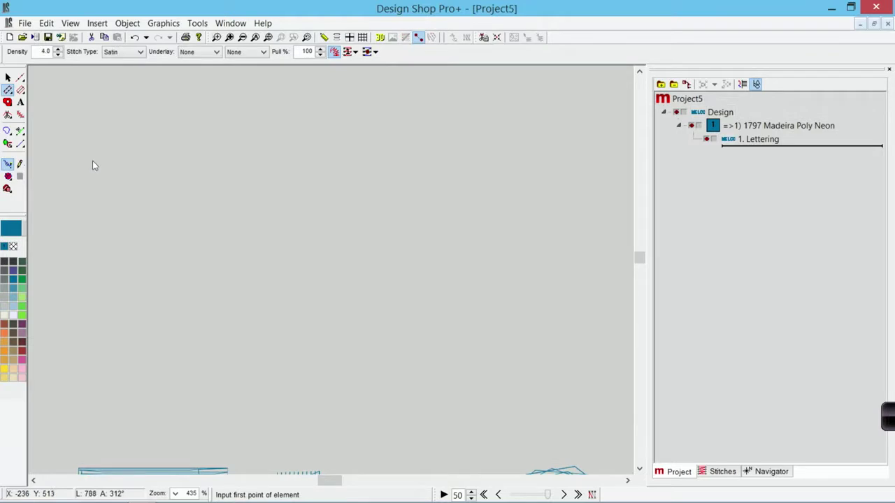
{"action": "left_click", "coordinate": [104, 164]}
{"action": "right_click", "coordinate": [245, 210]}
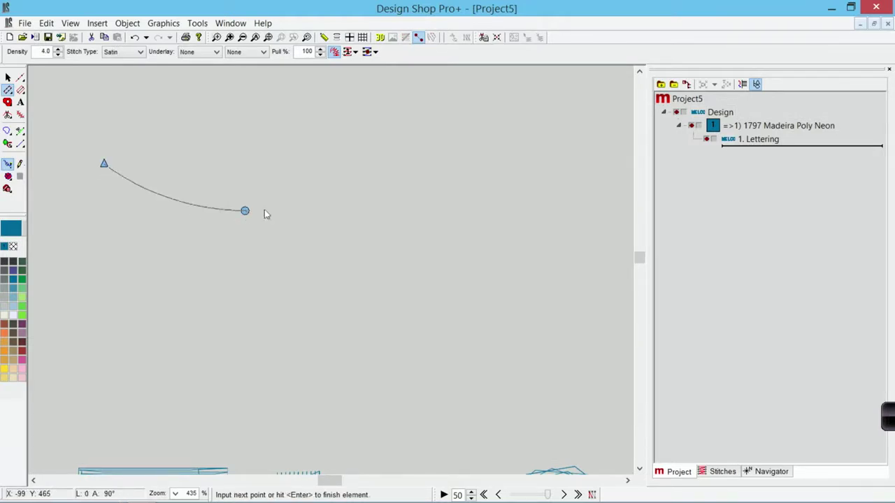
{"action": "right_click", "coordinate": [390, 146]}
{"action": "left_click", "coordinate": [532, 204]}
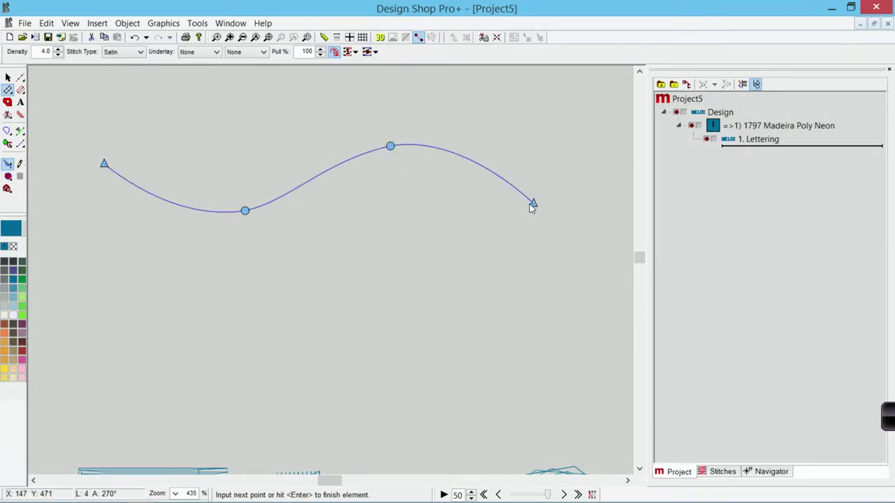
{"action": "key", "text": "Return"}
Draw the curved bottom rail, finish the fish-shaped column, and set its stitch angle
{"action": "left_click", "coordinate": [109, 337]}
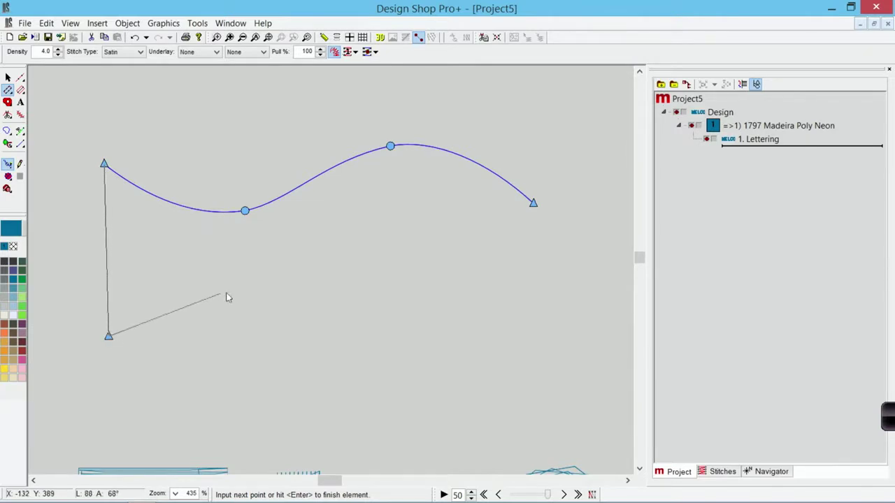
{"action": "right_click", "coordinate": [253, 257]}
{"action": "right_click", "coordinate": [417, 300]}
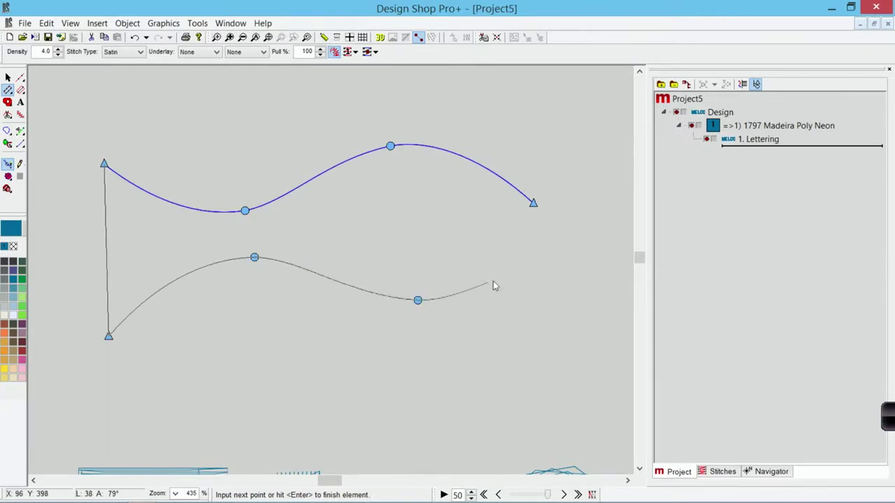
{"action": "left_click", "coordinate": [534, 239]}
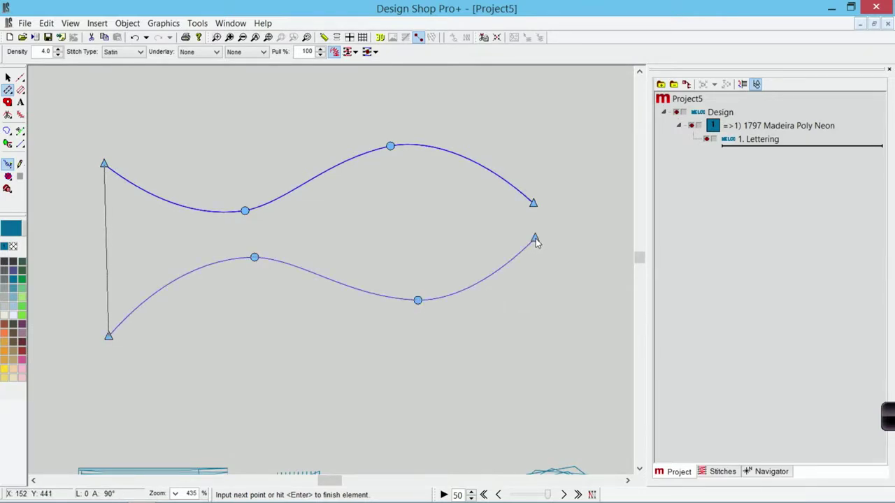
{"action": "key", "text": "Return"}
{"action": "left_click_drag", "start_coordinate": [260, 183], "coordinate": [268, 315]}
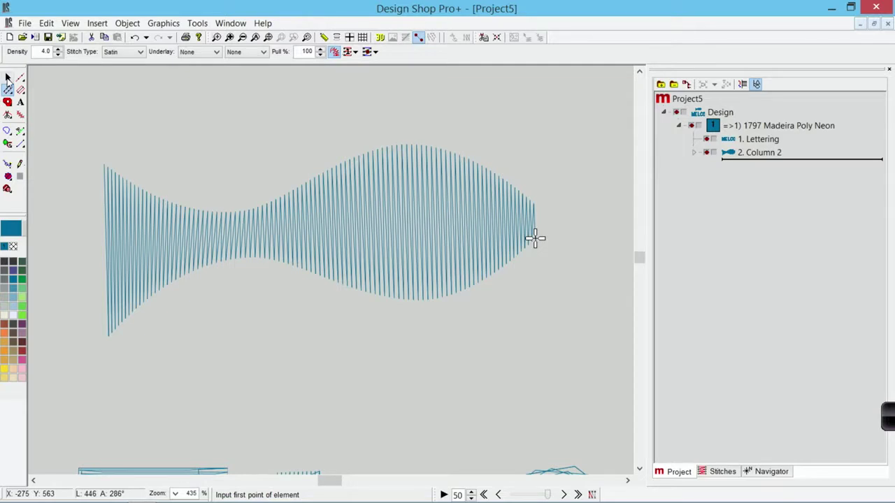
{"action": "key", "text": "Escape"}
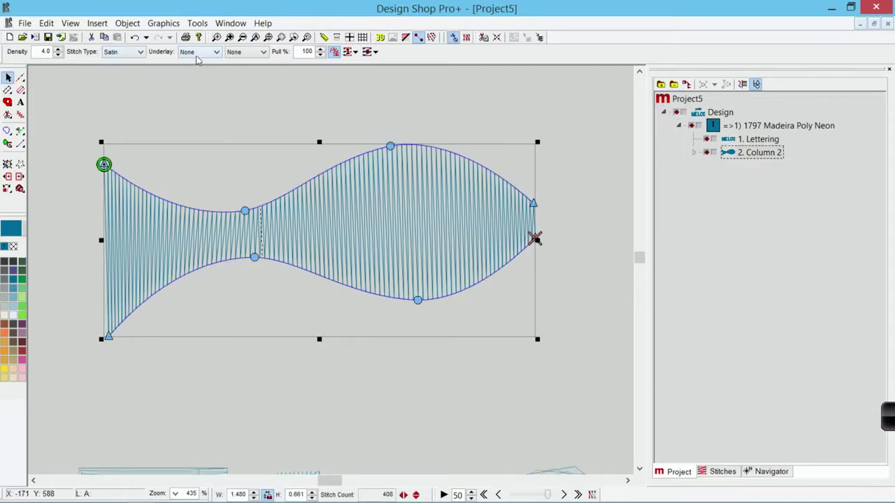
Switch the fish-shaped column to Edge Fill stitching and preview it
{"action": "left_click", "coordinate": [112, 53]}
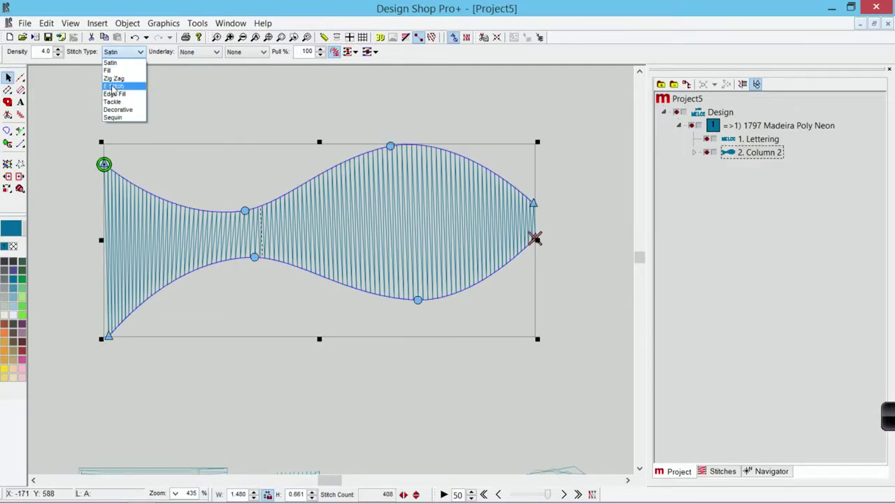
{"action": "left_click", "coordinate": [112, 94]}
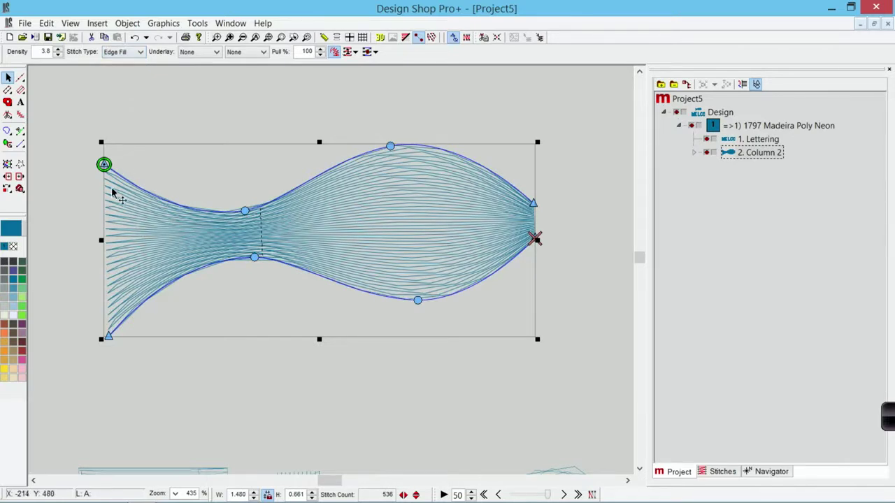
{"action": "left_click", "coordinate": [182, 272]}
{"action": "left_click", "coordinate": [84, 289]}
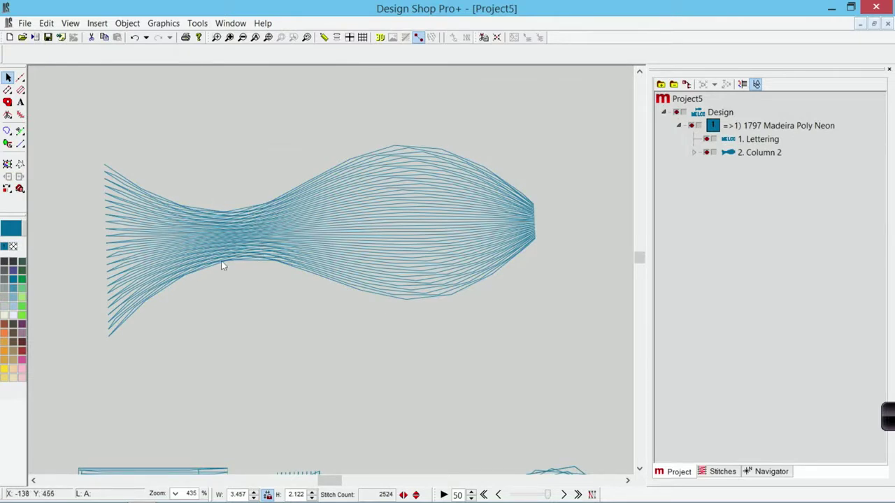
Raise the column's density to 6.9, preview the sparser fill, and zoom back out
{"action": "left_click", "coordinate": [401, 251]}
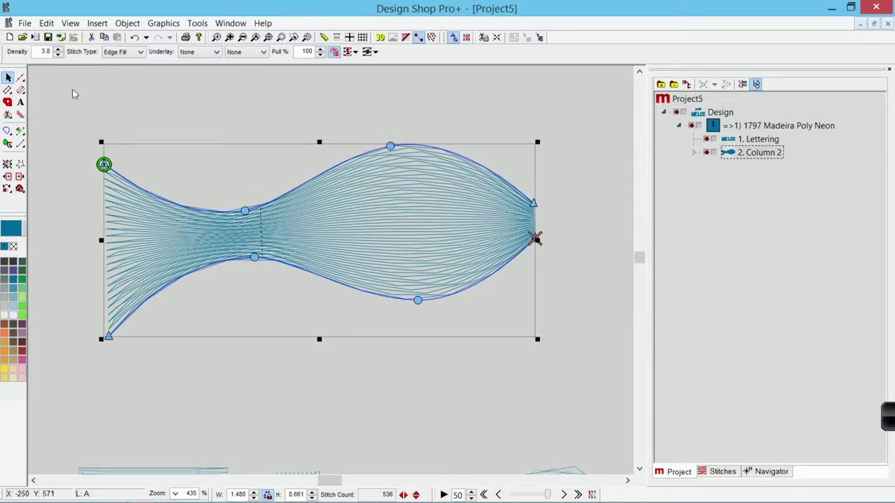
{"action": "scroll", "coordinate": [45, 52], "scroll_direction": "up", "scroll_amount": 4}
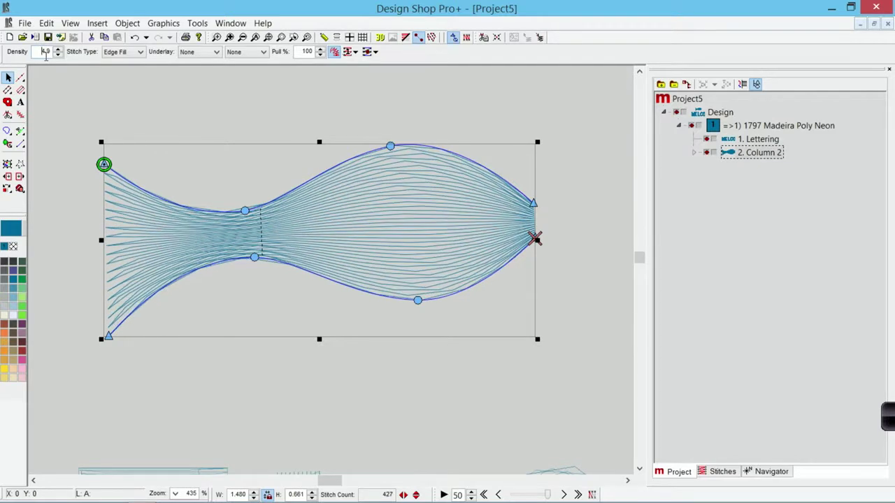
{"action": "scroll", "coordinate": [46, 52], "scroll_direction": "up", "scroll_amount": 2}
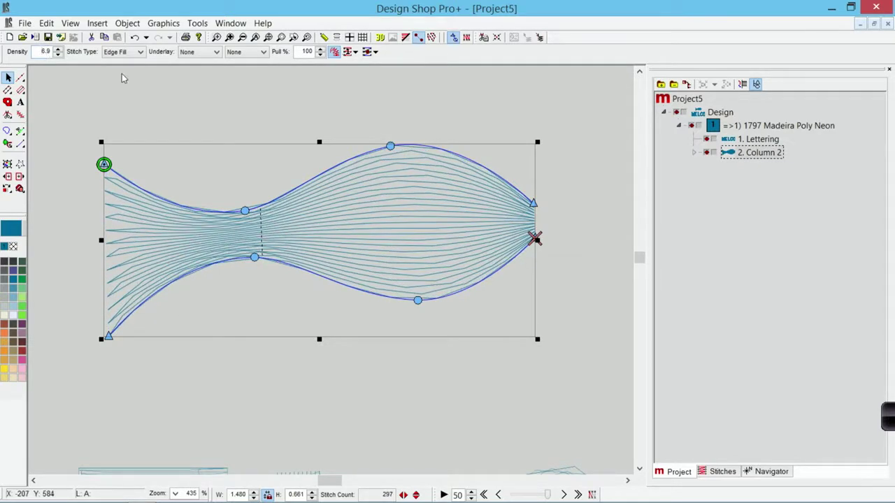
{"action": "left_click", "coordinate": [165, 125]}
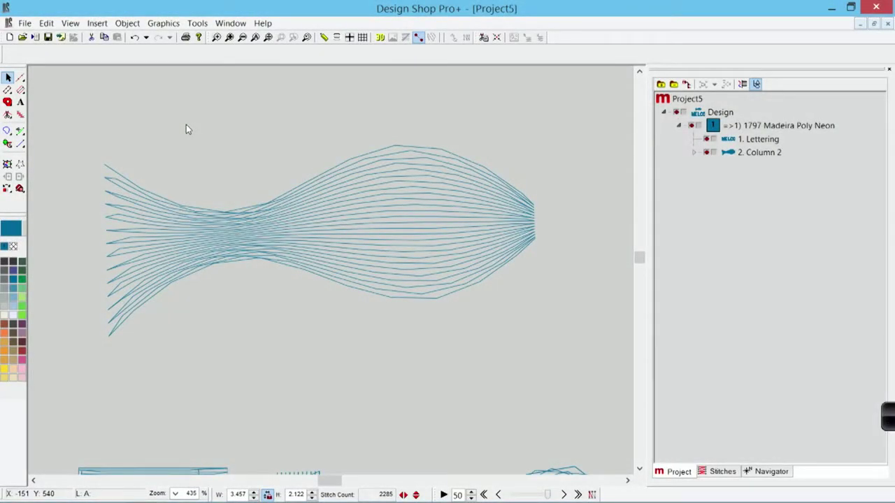
{"action": "left_click", "coordinate": [308, 38]}
Delete the fish-shaped column and return to realistic 3D view
{"action": "left_click", "coordinate": [342, 91]}
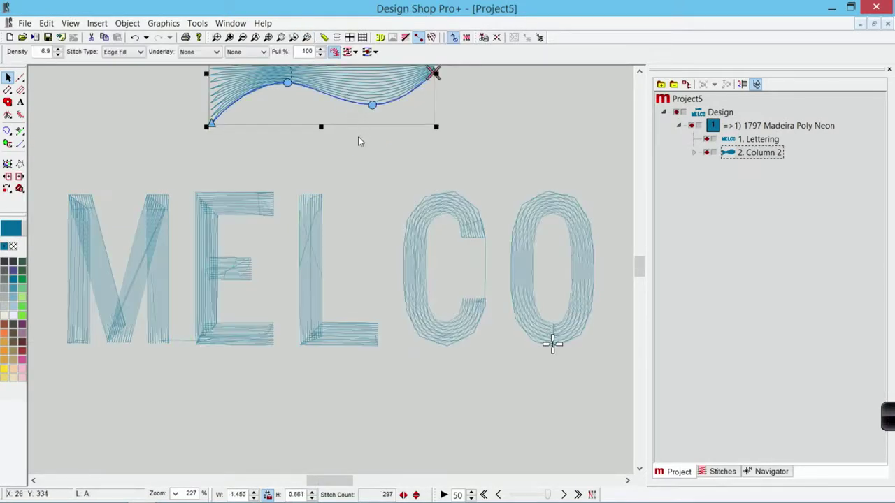
{"action": "key", "text": "Delete"}
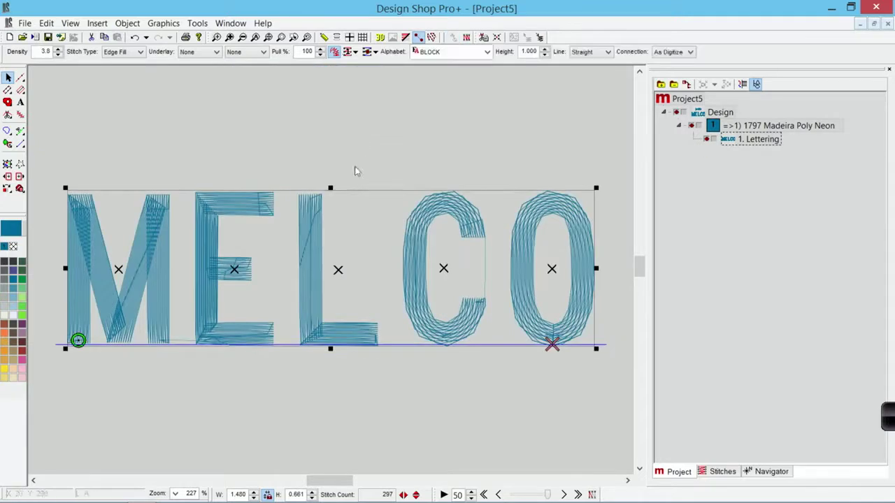
{"action": "left_click", "coordinate": [379, 37]}
Set the MELCO lettering's stitch type to Tackle
{"action": "left_click", "coordinate": [140, 52]}
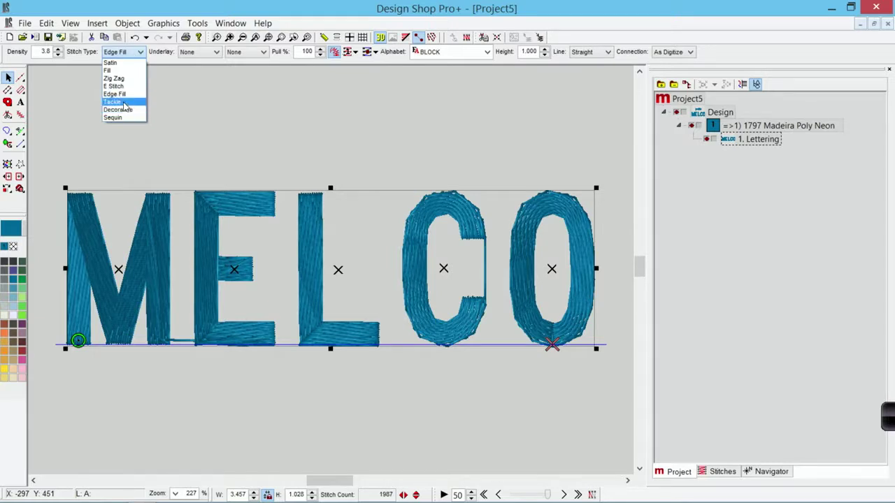
{"action": "left_click", "coordinate": [114, 101]}
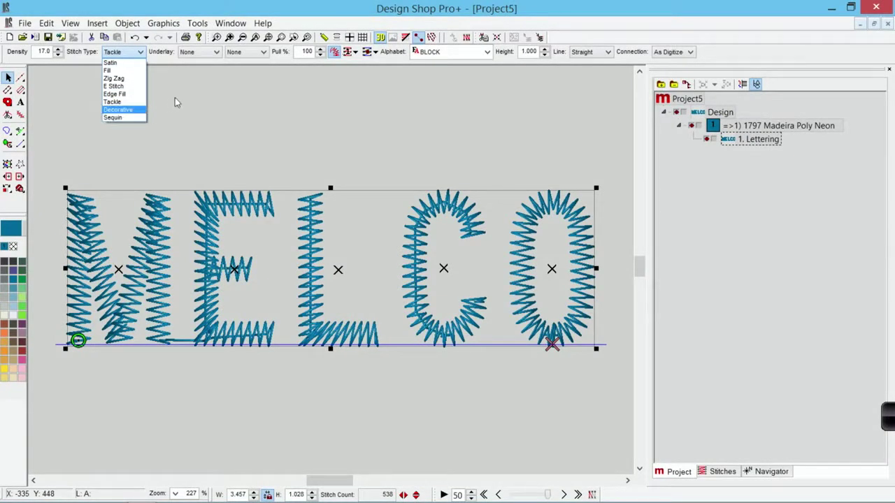
{"action": "left_click", "coordinate": [158, 62]}
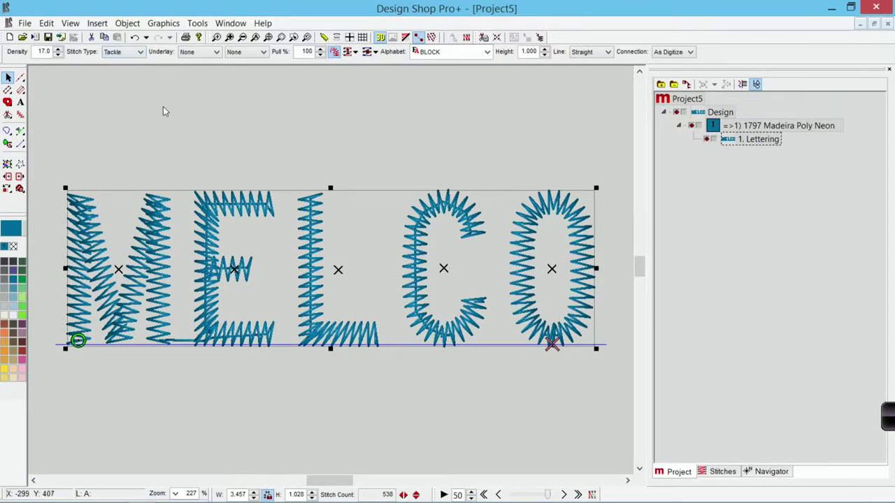
{"action": "left_click", "coordinate": [184, 242]}
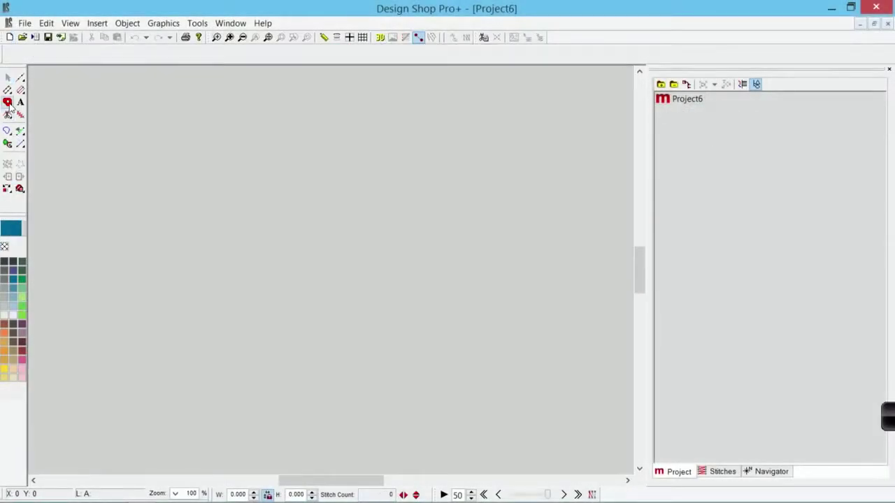
Choose manual point input and draw the curved top rail of an S-shaped column
{"action": "left_click", "coordinate": [9, 104]}
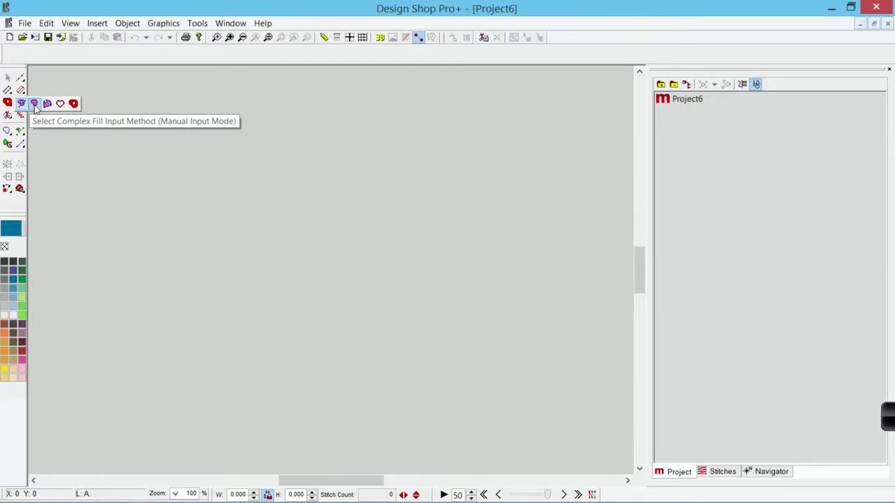
{"action": "left_click", "coordinate": [21, 104]}
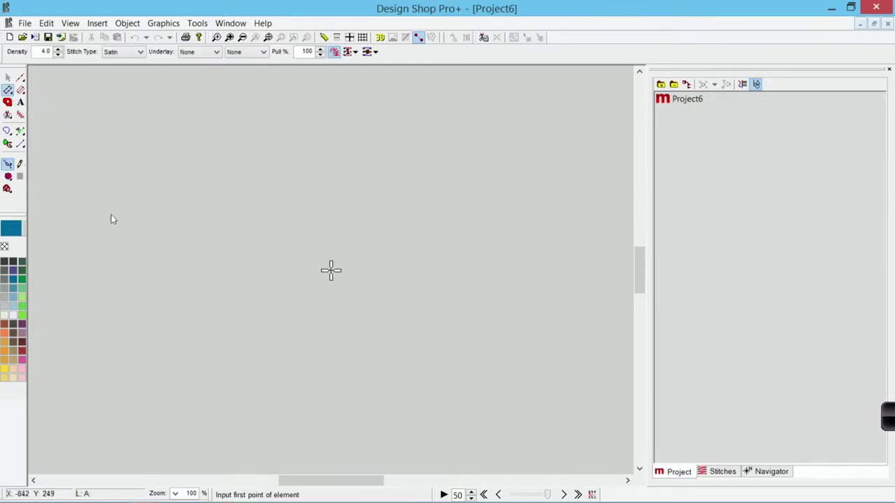
{"action": "left_click", "coordinate": [204, 265]}
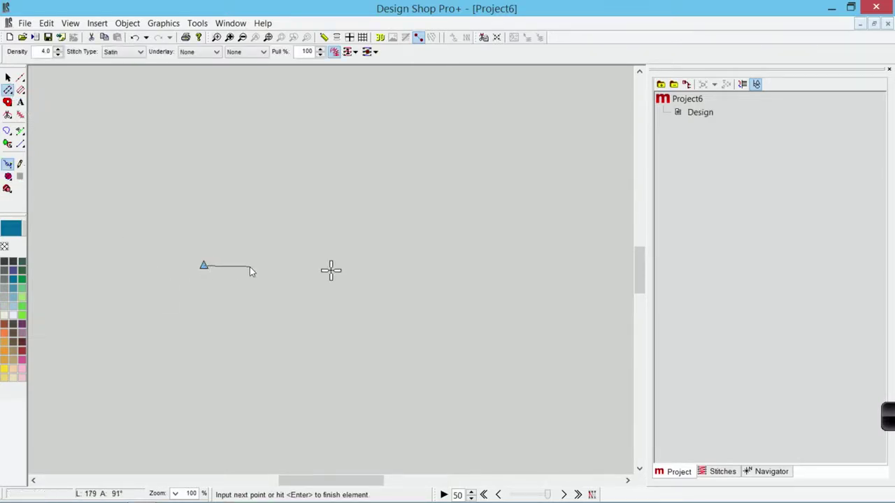
{"action": "left_click", "coordinate": [250, 266]}
{"action": "right_click", "coordinate": [292, 202]}
{"action": "left_click", "coordinate": [385, 191]}
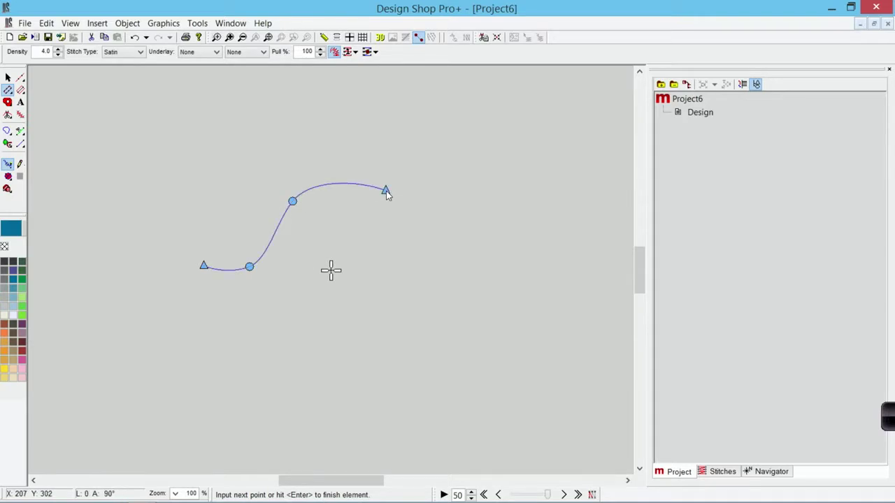
Draw the second rail, finish the column, and set its stitch direction
{"action": "left_click", "coordinate": [204, 286]}
{"action": "right_click", "coordinate": [262, 285]}
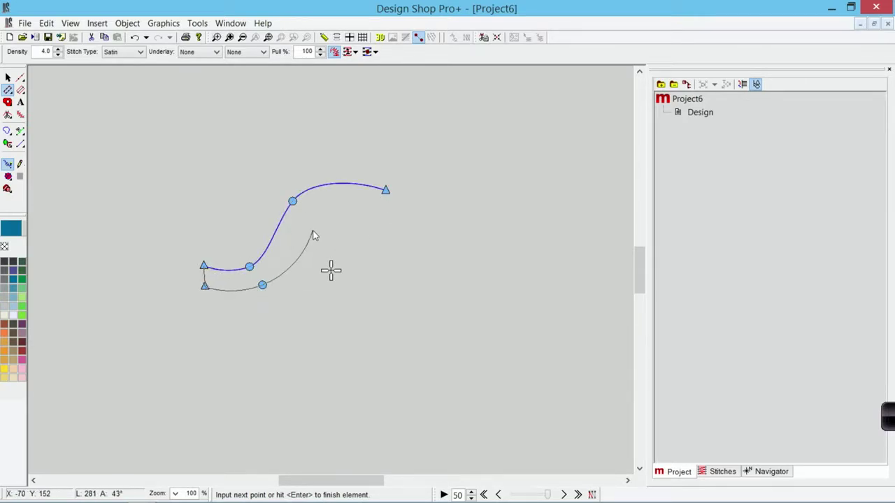
{"action": "right_click", "coordinate": [313, 229]}
{"action": "left_click", "coordinate": [383, 201]}
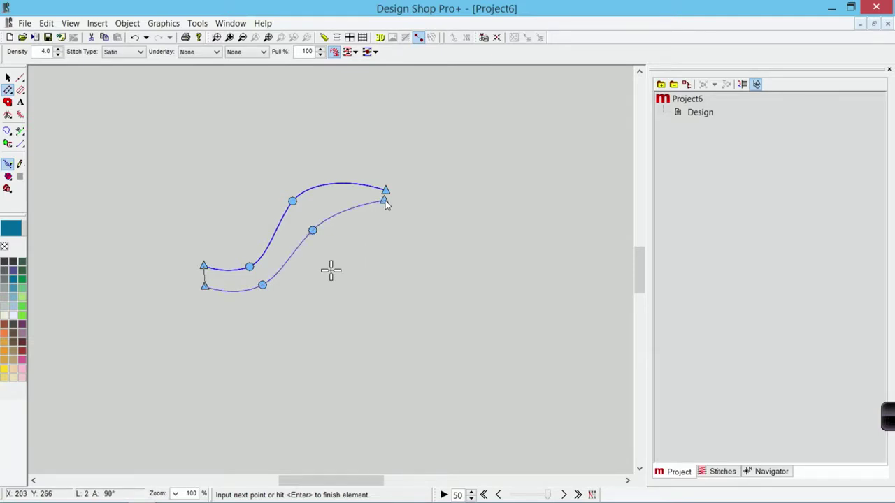
{"action": "key", "text": "Return"}
{"action": "left_click_drag", "start_coordinate": [273, 201], "coordinate": [322, 253]}
{"action": "left_click", "coordinate": [7, 77]}
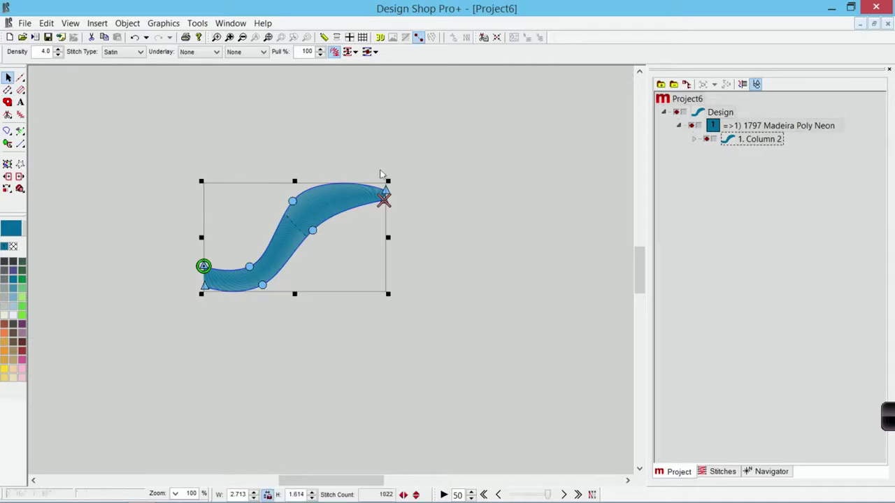
Shrink the column to 1.406 wide (277 stitches), then zoom in and select it
{"action": "left_click_drag", "start_coordinate": [389, 293], "coordinate": [343, 267]}
{"action": "left_click", "coordinate": [384, 273]}
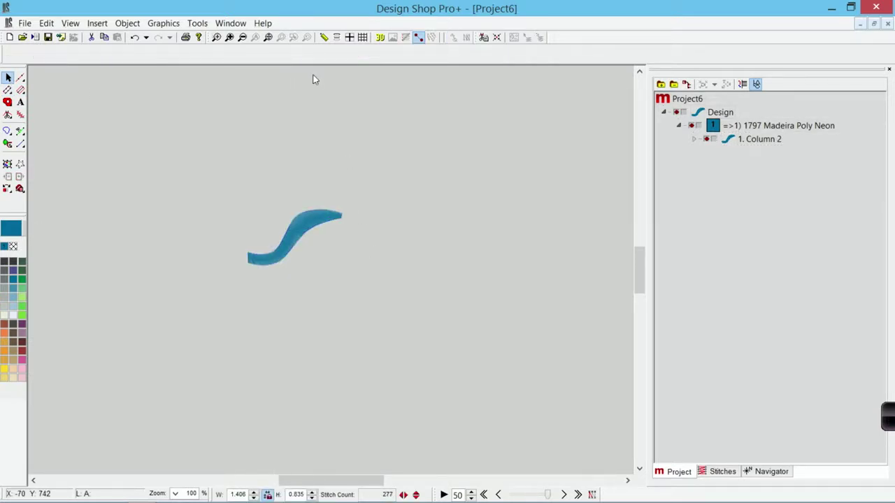
{"action": "left_click", "coordinate": [216, 37]}
{"action": "left_click_drag", "start_coordinate": [235, 174], "coordinate": [363, 285]}
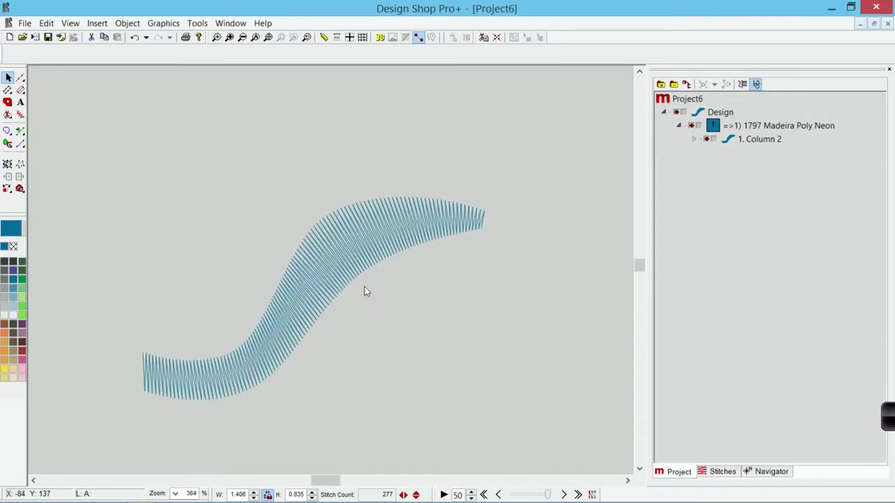
{"action": "left_click", "coordinate": [323, 257]}
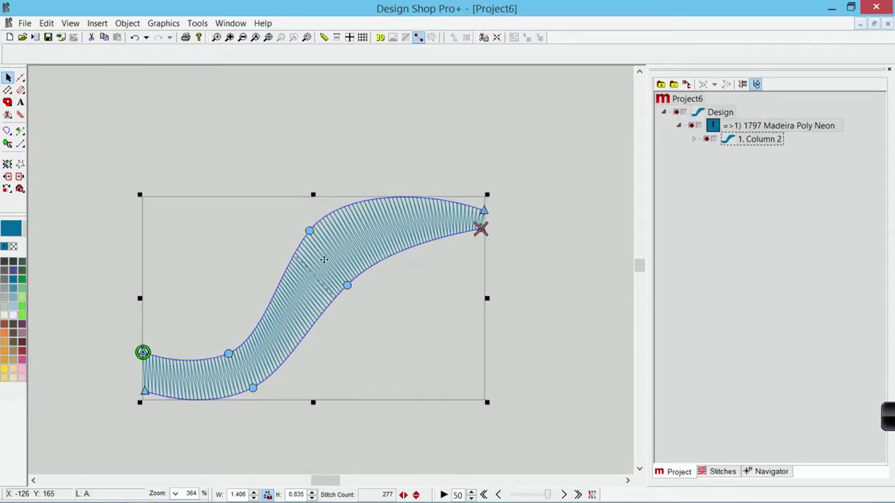
Set Column 2's stitch type to Auto so it becomes Fill at density 3.8 with 495 stitches
{"action": "right_click", "coordinate": [425, 291]}
{"action": "left_click", "coordinate": [452, 62]}
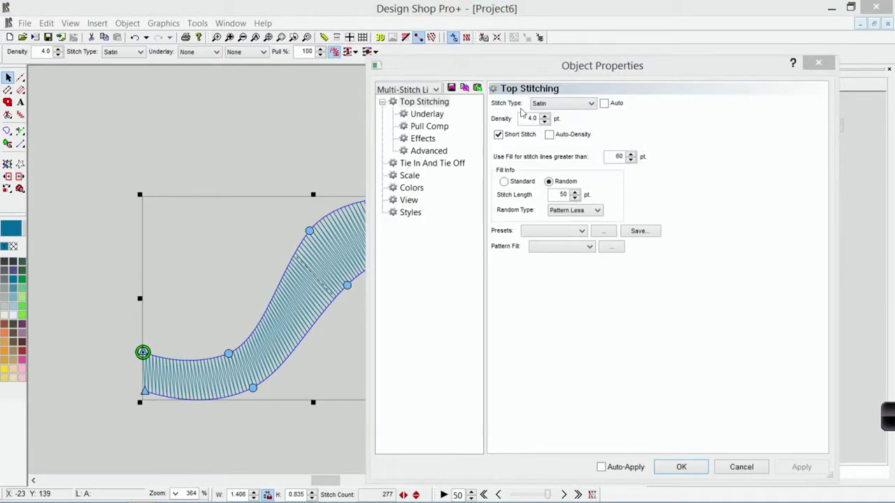
{"action": "left_click", "coordinate": [604, 103]}
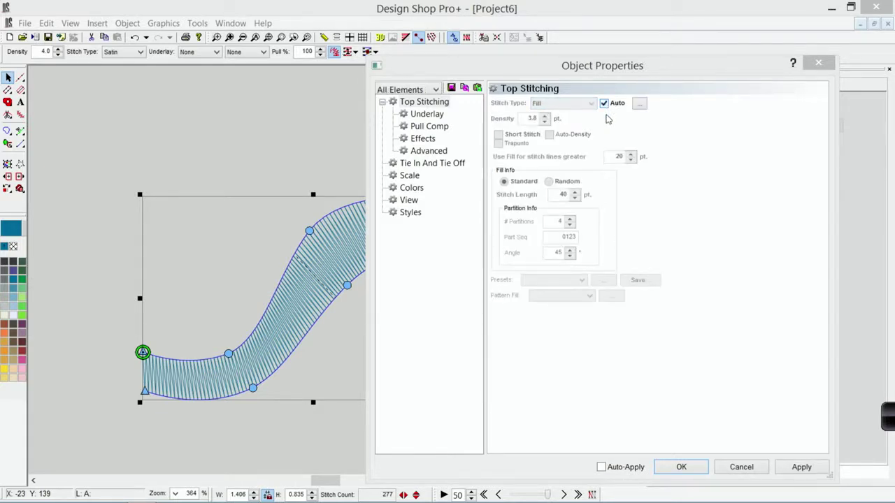
{"action": "left_click", "coordinate": [800, 467]}
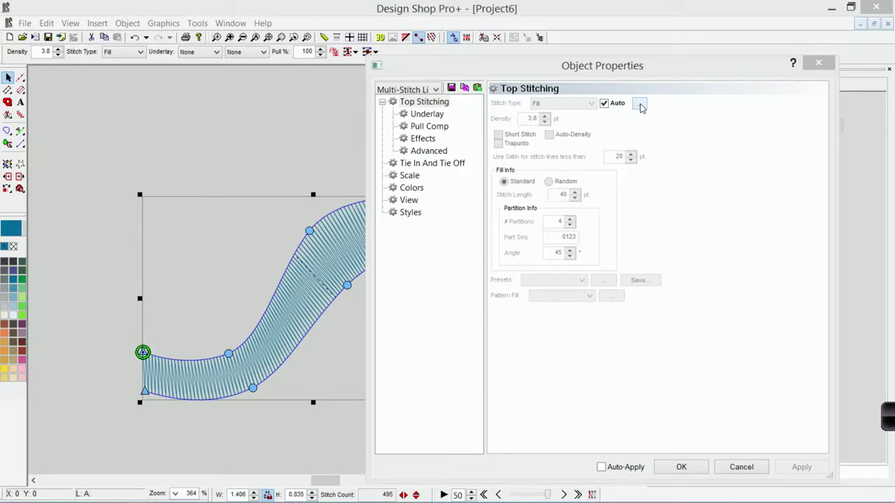
{"action": "left_click", "coordinate": [639, 104]}
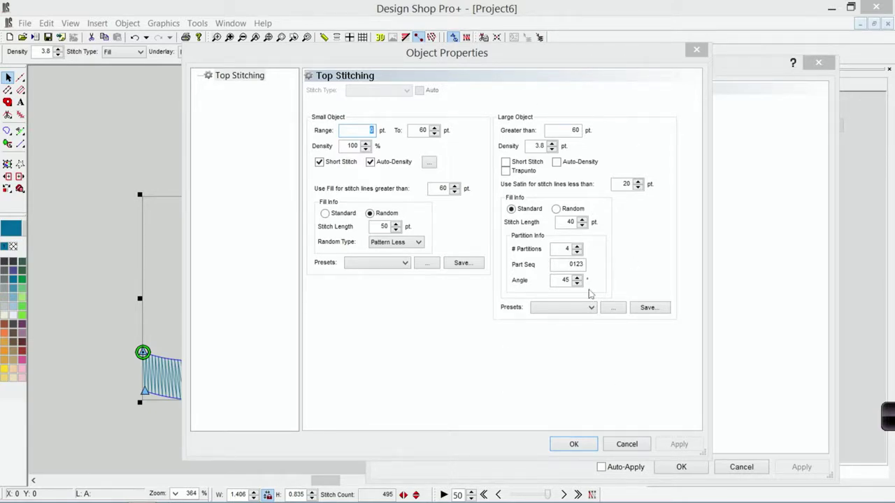
{"action": "left_click", "coordinate": [594, 445]}
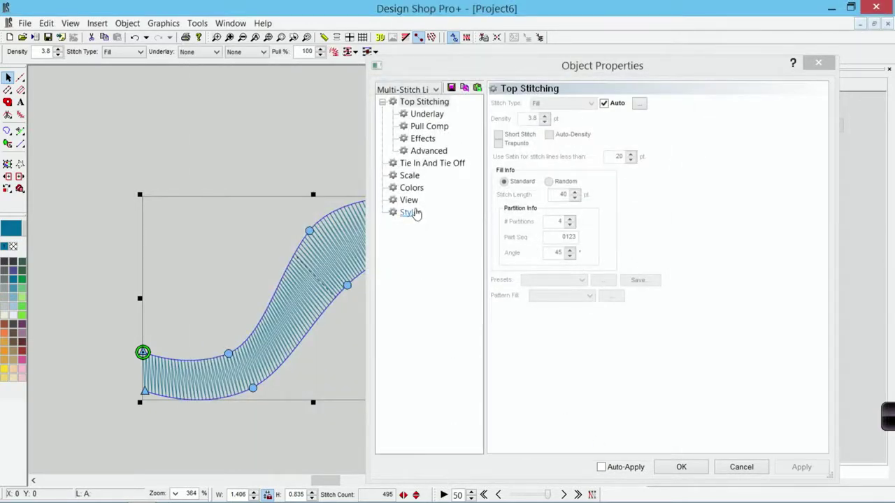
Show realistic stitches, measure the column's width, then shrink it to 1.150 × 0.685 (Satin, 203 stitches)
{"action": "left_click", "coordinate": [667, 466]}
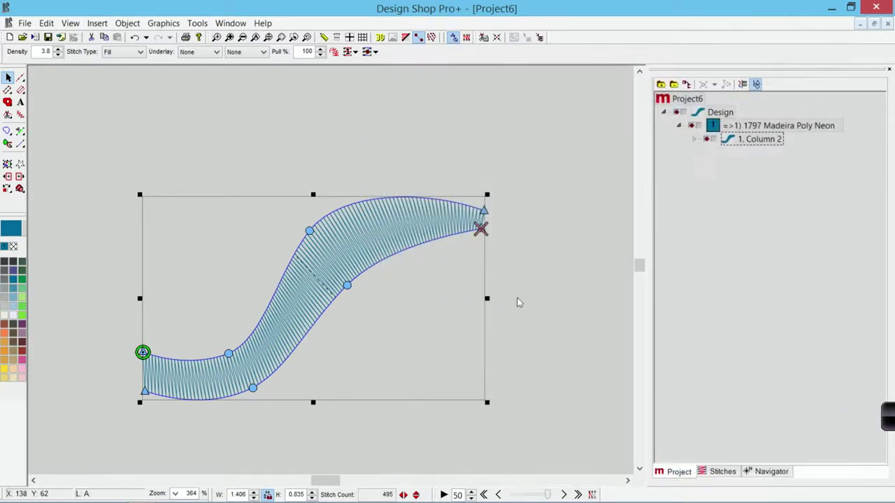
{"action": "left_click", "coordinate": [380, 38]}
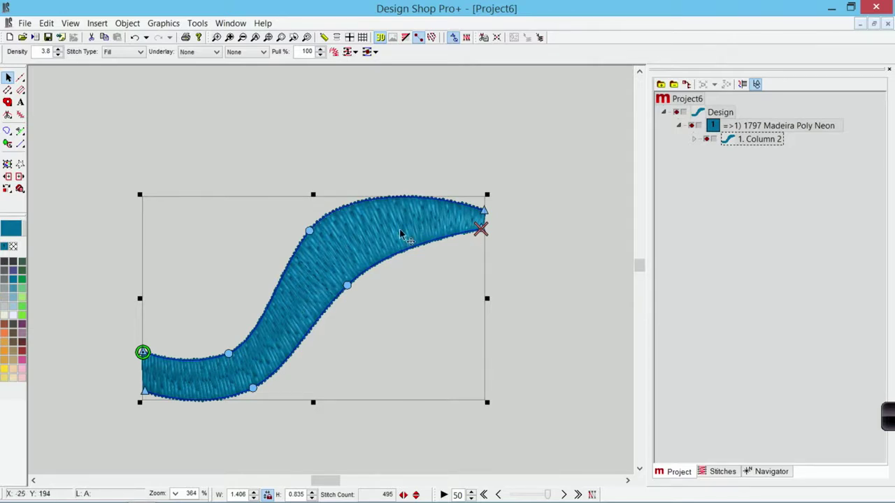
{"action": "left_click", "coordinate": [324, 37]}
{"action": "left_click_drag", "start_coordinate": [335, 217], "coordinate": [378, 272]}
{"action": "left_click_drag", "start_coordinate": [387, 201], "coordinate": [409, 253]}
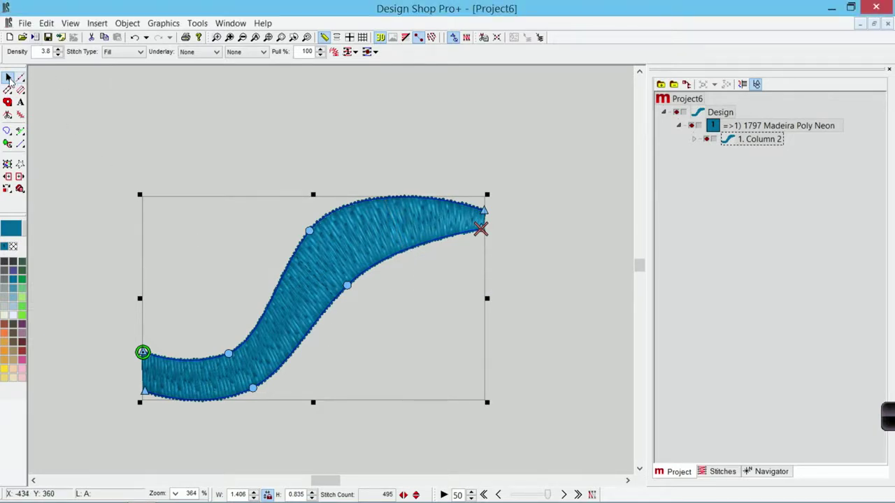
{"action": "left_click", "coordinate": [8, 78]}
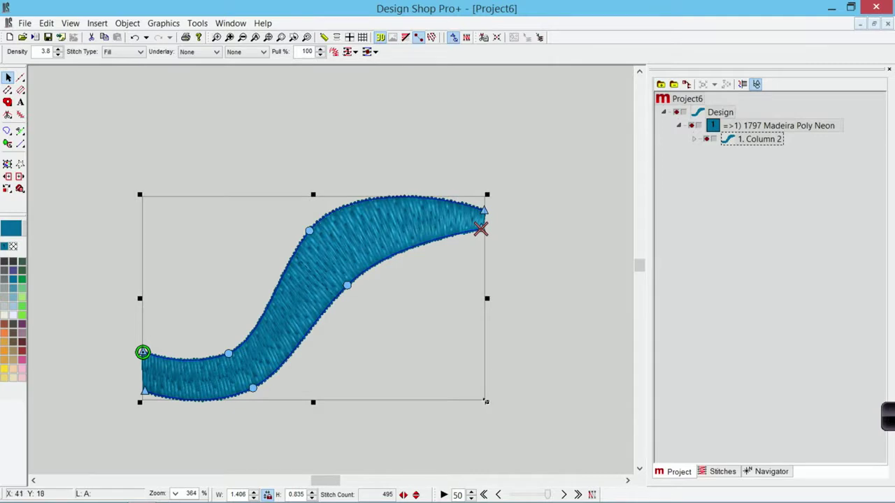
{"action": "left_click_drag", "start_coordinate": [488, 403], "coordinate": [441, 374]}
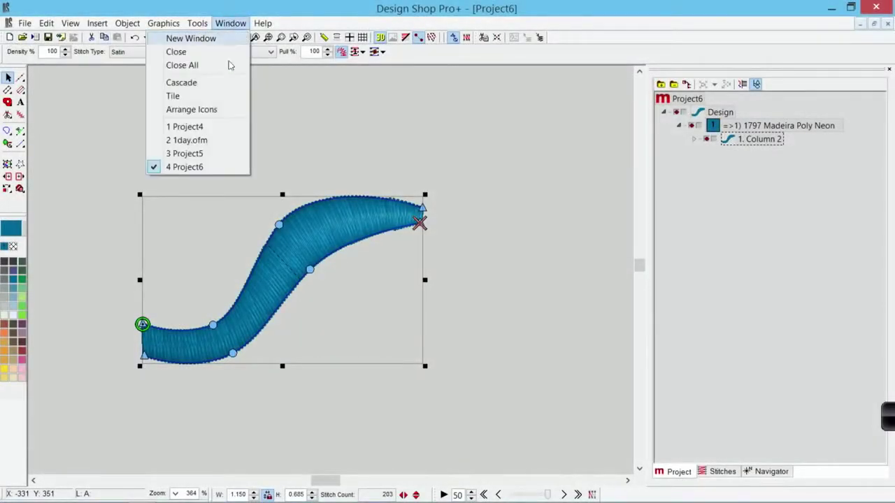
In Project5, give the MELCO lettering the DIANE SCRIPT alphabet at height 2.5 and zoom to fit
{"action": "left_click", "coordinate": [219, 155]}
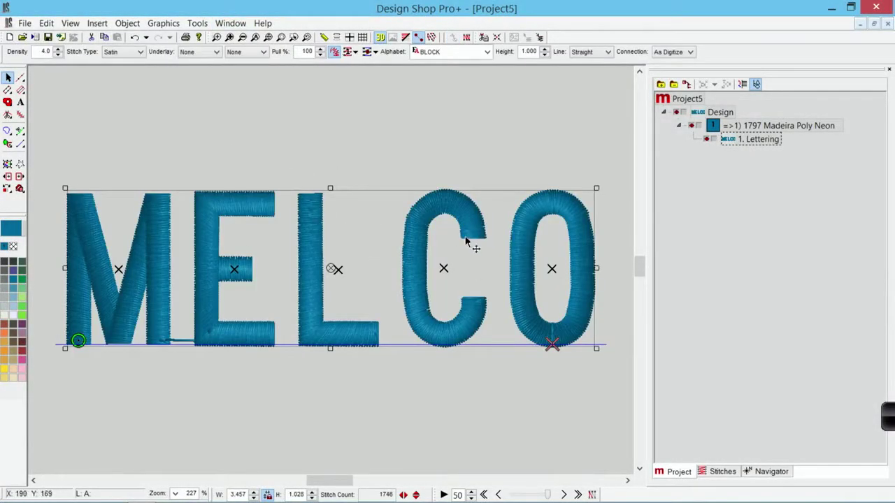
{"action": "left_click", "coordinate": [433, 51]}
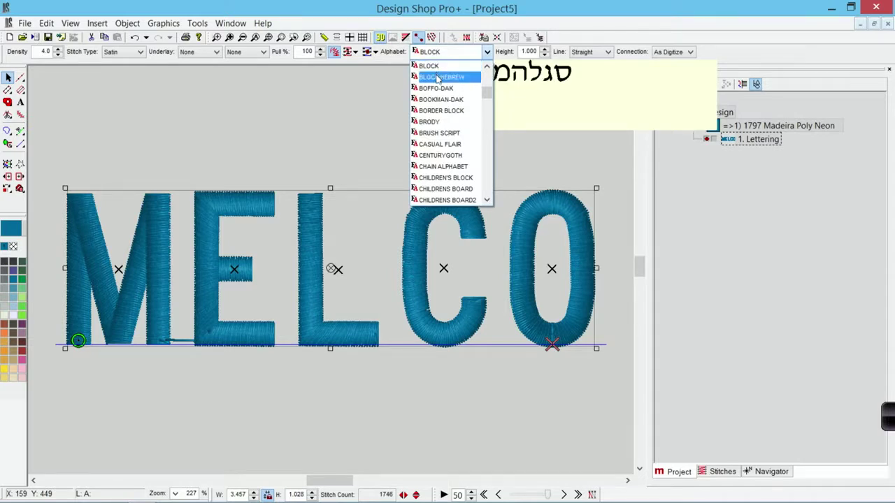
{"action": "scroll", "coordinate": [441, 148], "scroll_direction": "down", "scroll_amount": 4}
{"action": "scroll", "coordinate": [443, 150], "scroll_direction": "down", "scroll_amount": 3}
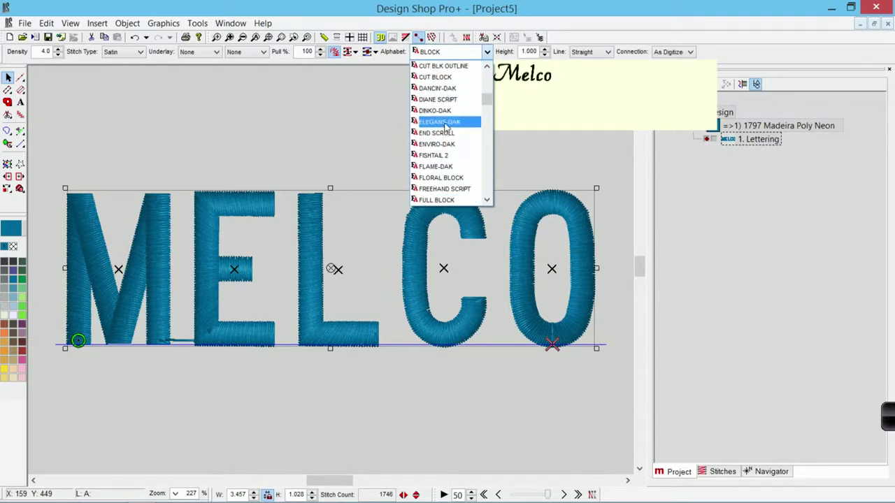
{"action": "left_click", "coordinate": [443, 100]}
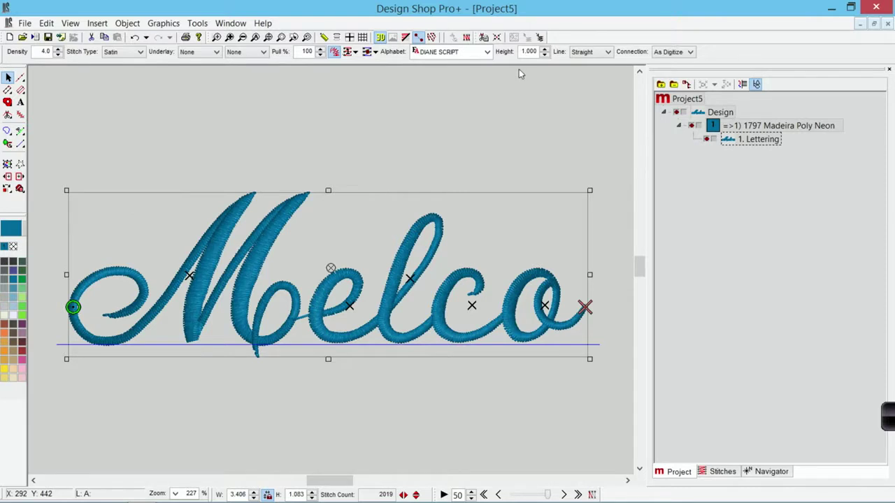
{"action": "double_click", "coordinate": [527, 48]}
{"action": "type", "text": "2.5"}
{"action": "key", "text": "Return"}
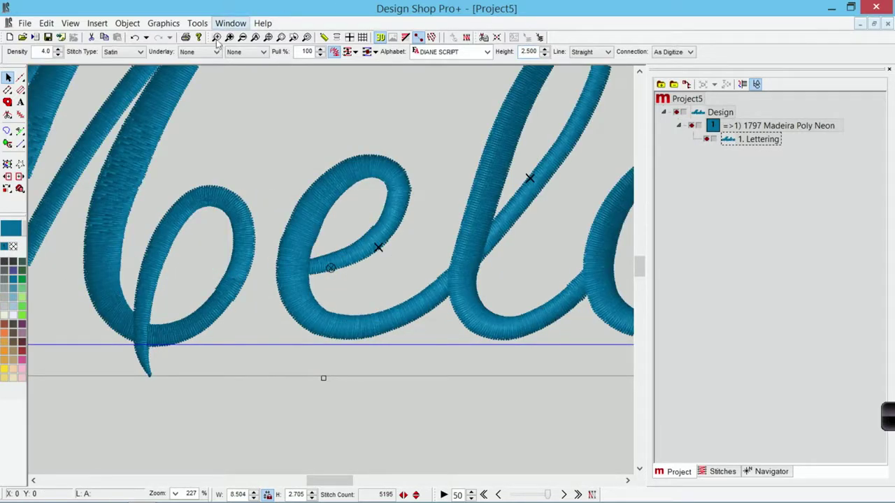
{"action": "left_click", "coordinate": [268, 37]}
{"action": "left_click", "coordinate": [274, 125]}
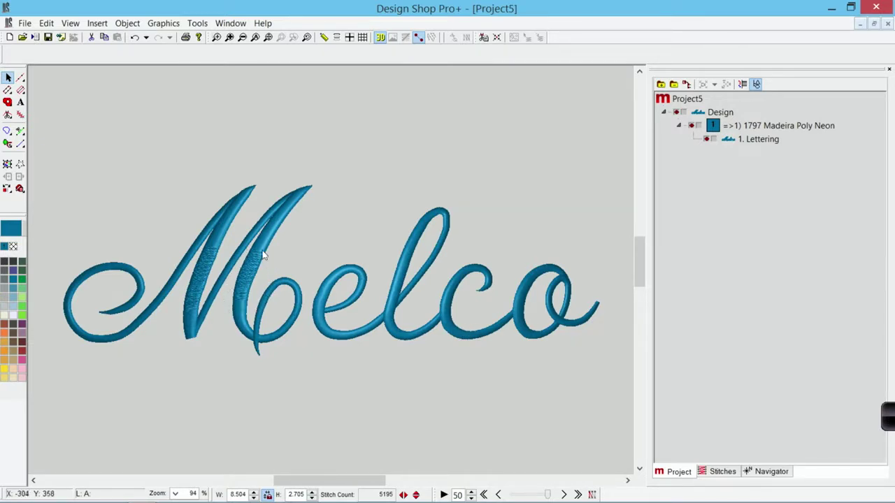
Review the Melco lettering's Top Stitching properties, showing Satin at density 4.0, then close them
{"action": "left_click", "coordinate": [327, 223]}
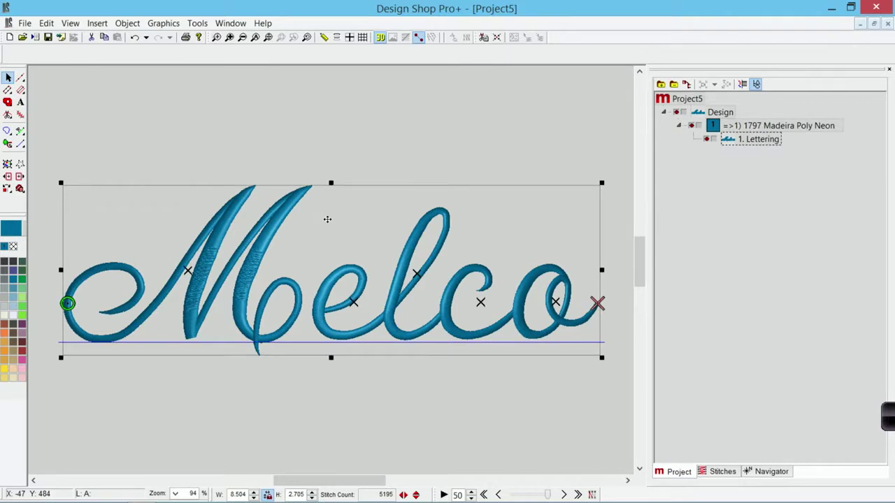
{"action": "right_click", "coordinate": [327, 222]}
{"action": "left_click", "coordinate": [347, 227]}
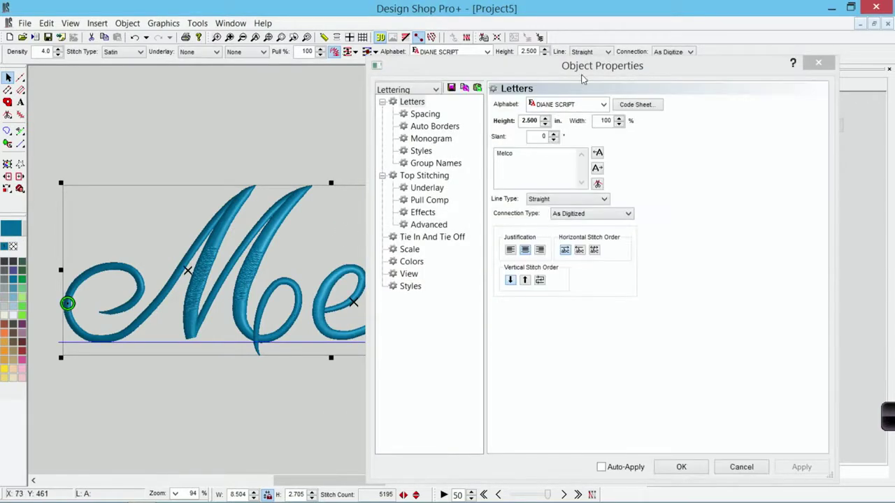
{"action": "left_click_drag", "start_coordinate": [533, 76], "coordinate": [528, 39]}
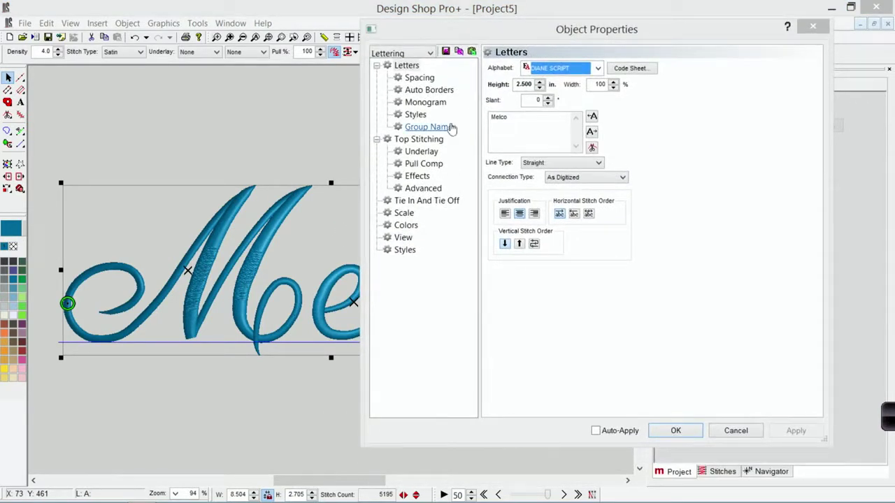
{"action": "left_click", "coordinate": [433, 143]}
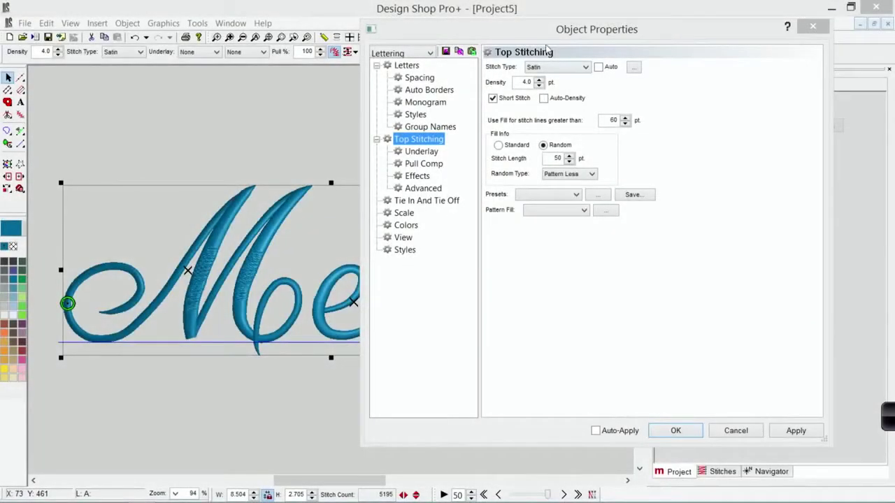
{"action": "left_click", "coordinate": [259, 230]}
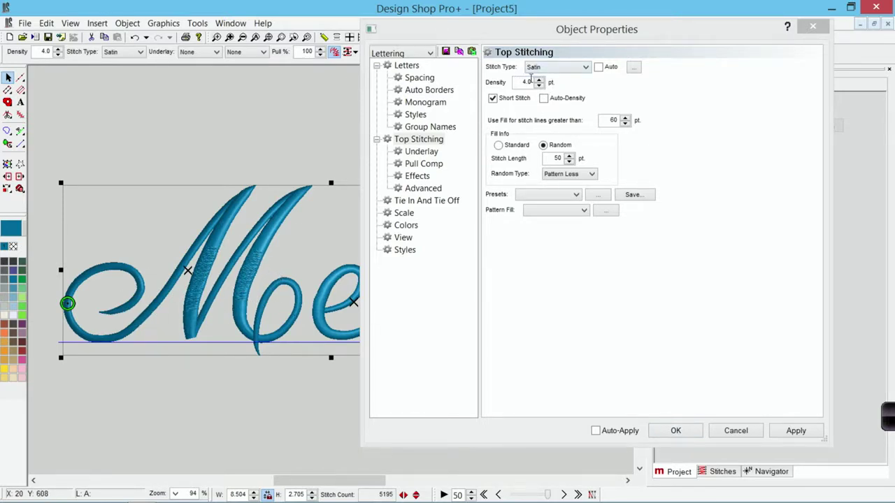
{"action": "left_click", "coordinate": [675, 431]}
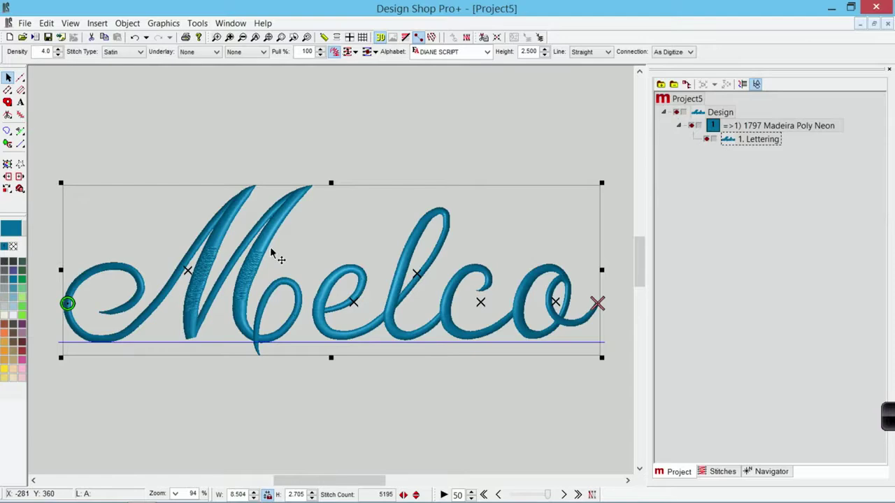
Deselect the Diane Script Melco lettering to view it plainly in 1797 Madeira Poly Neon
{"action": "left_click", "coordinate": [265, 116]}
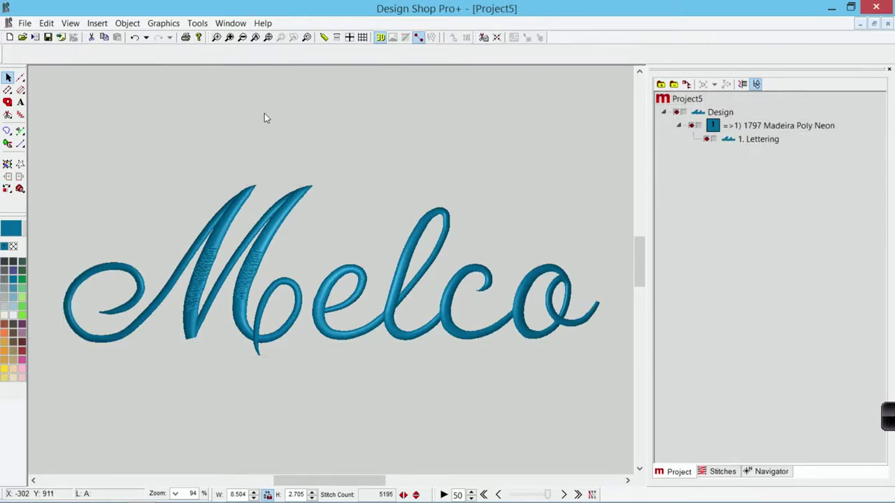